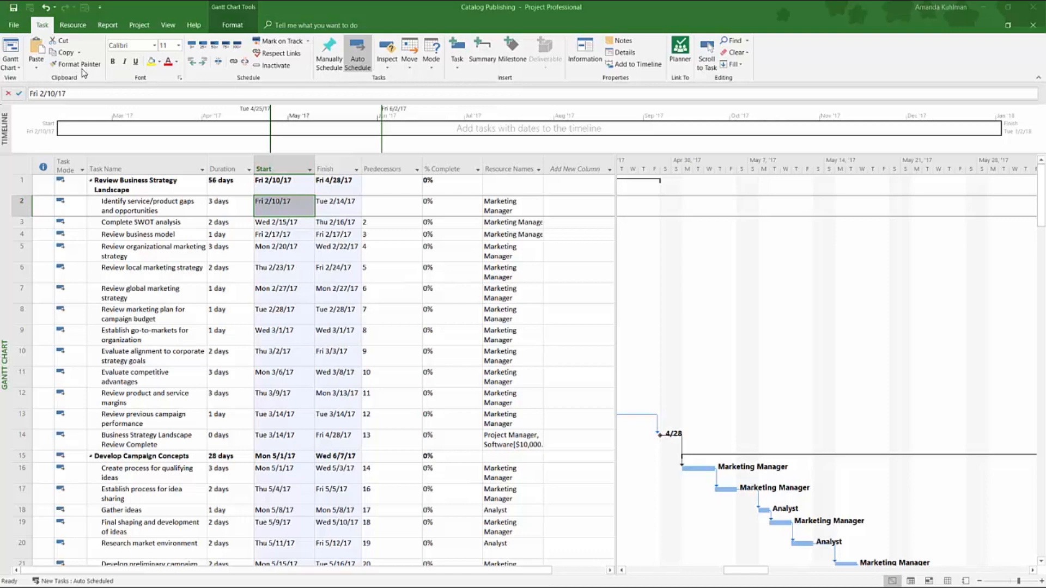
left_click(16, 69)
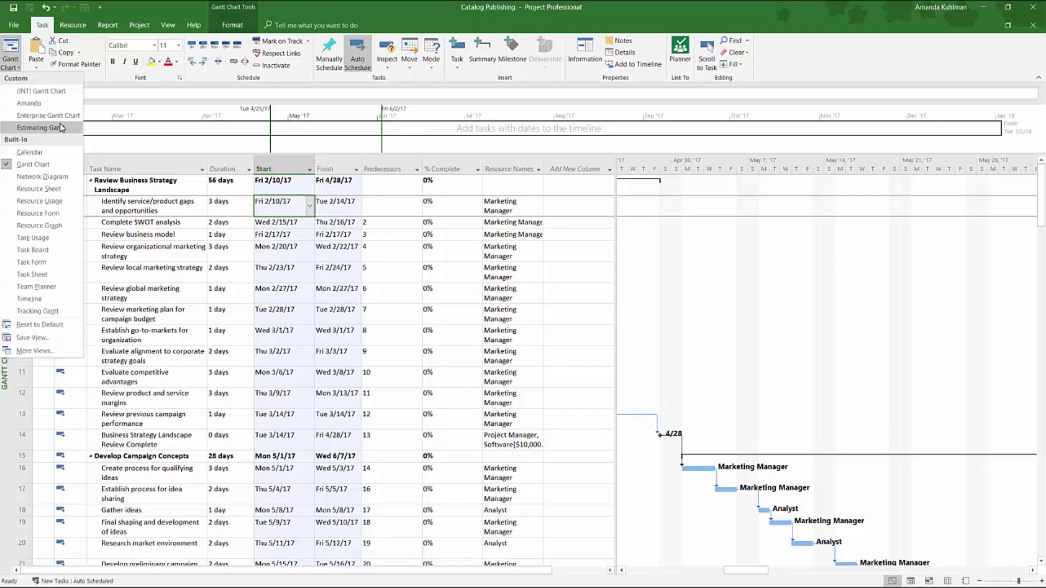
left_click(95, 84)
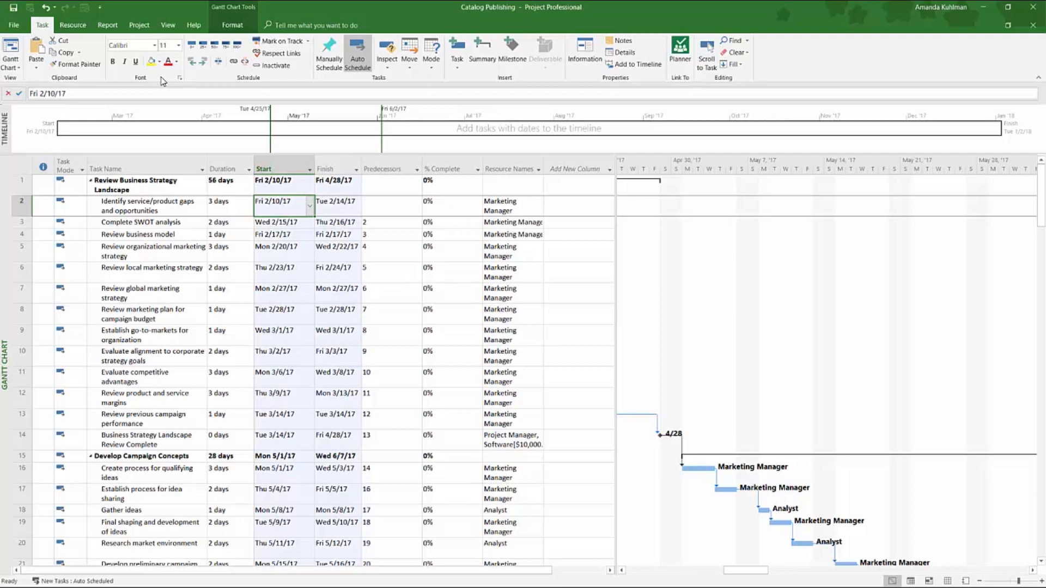
Step: Highlight the whole row of task 2, "Identify service/product gaps and opportunities", in yellow and set its font size to 14
left_click(158, 211)
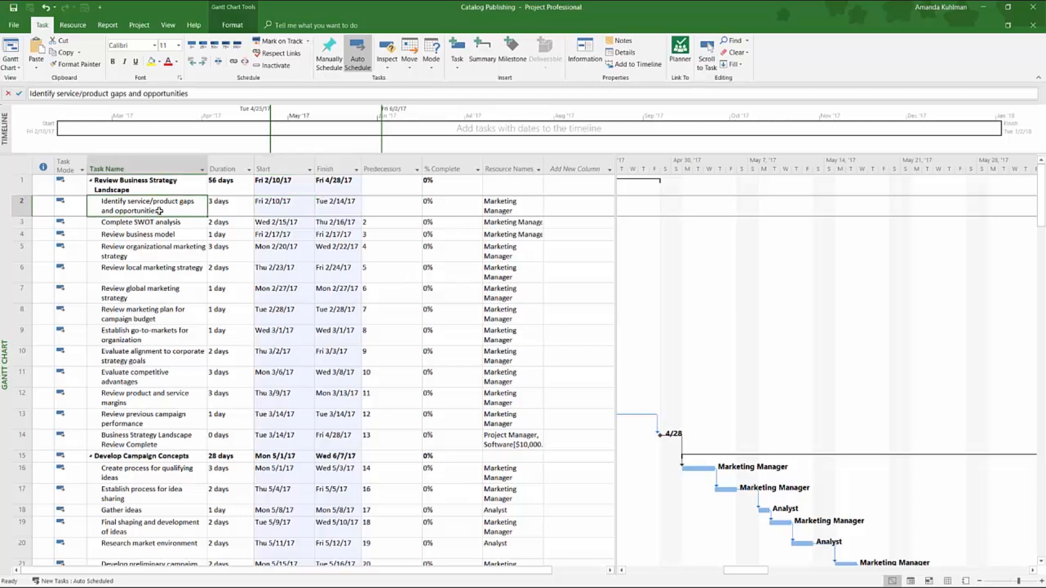
left_click(23, 210)
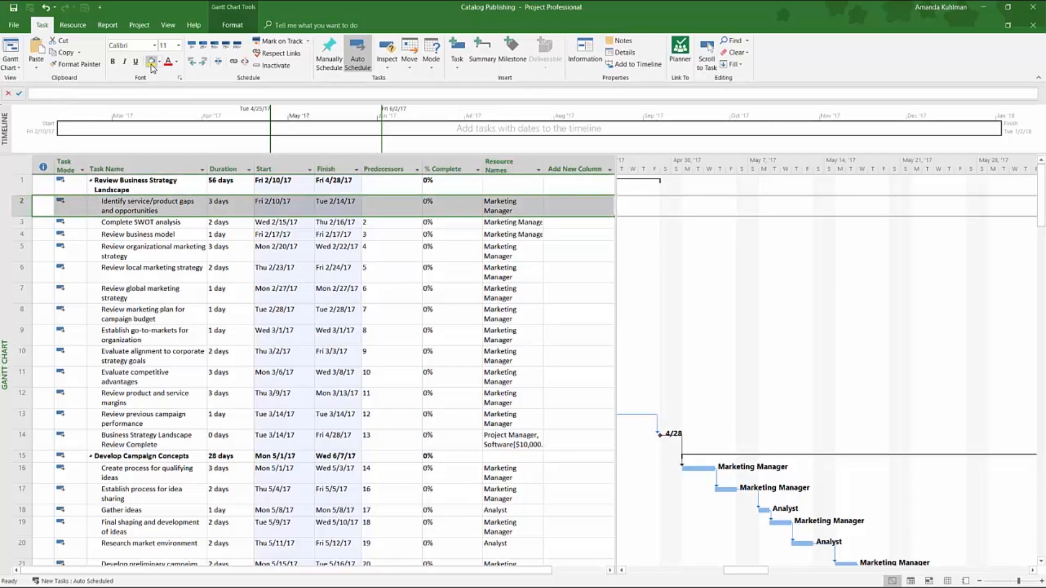
left_click(152, 61)
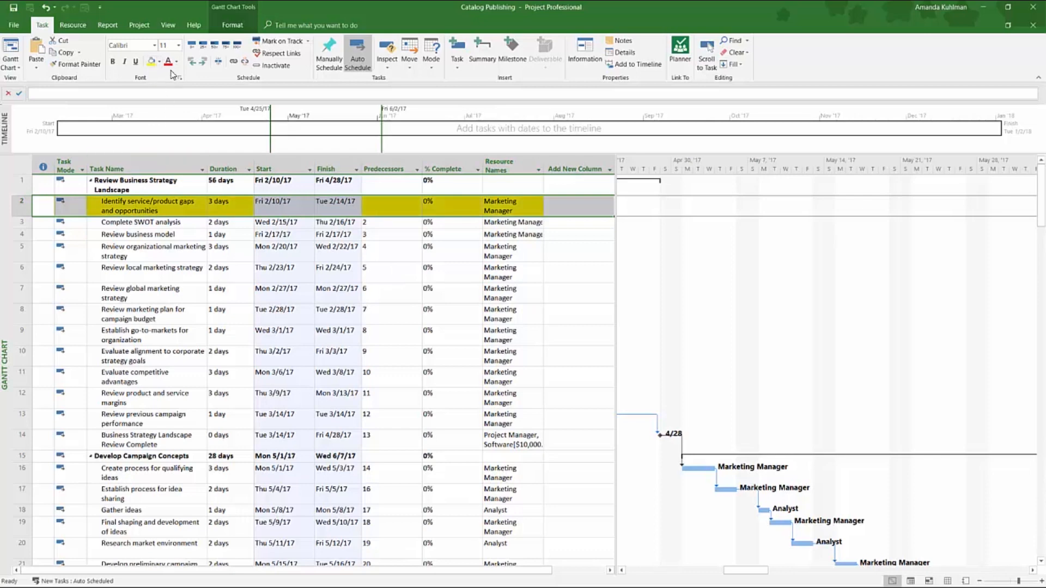
left_click(178, 45)
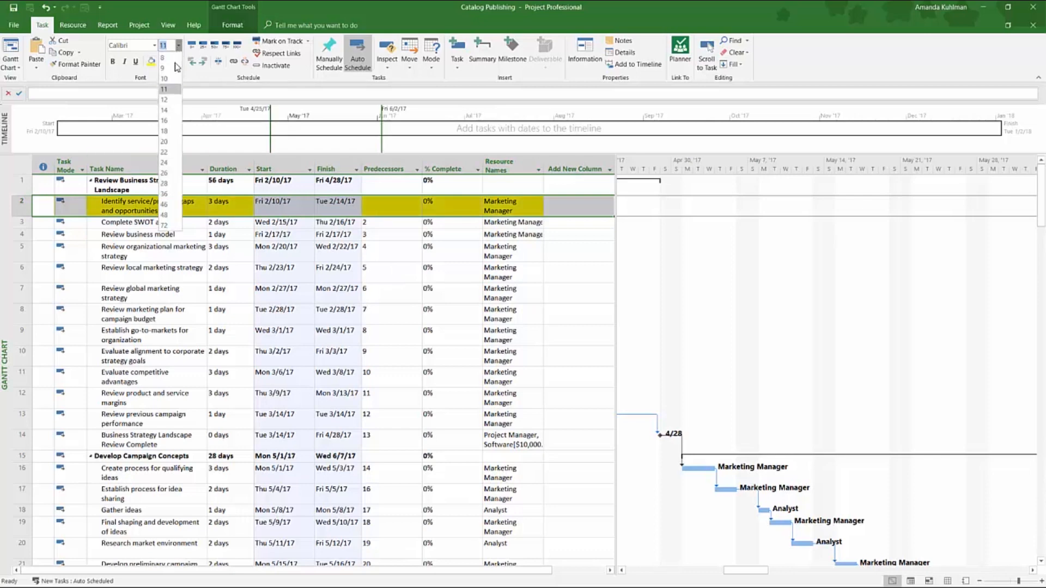
left_click(174, 108)
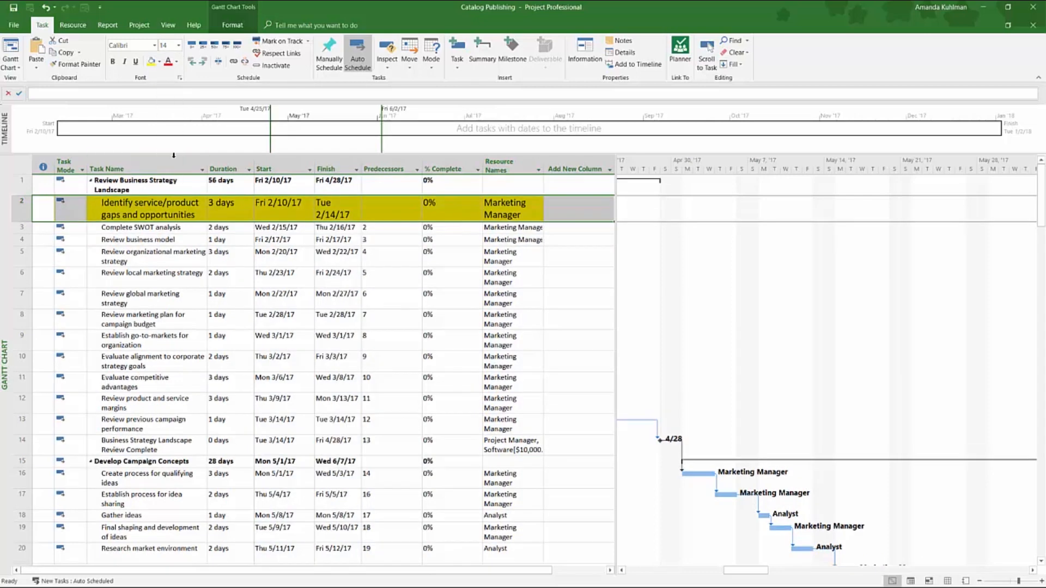
Step: Undo the font size change and the yellow highlight on task 2
left_click(47, 8)
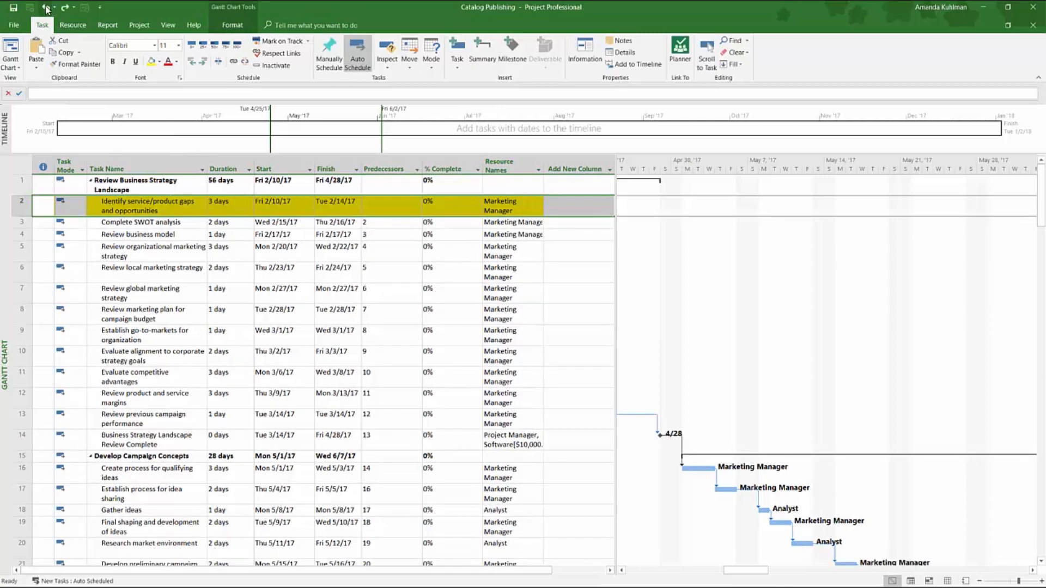
left_click(46, 8)
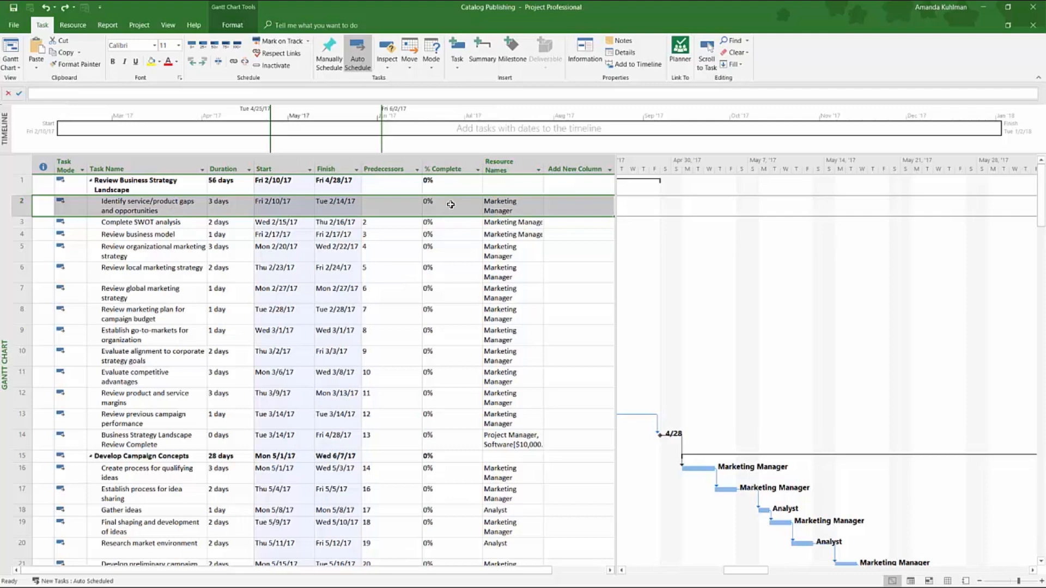
Step: Mark task 2, "Identify service/product gaps and opportunities", as 50% complete
scroll(451, 204, "down", 5)
scroll(452, 206, "up", 5)
left_click(129, 206)
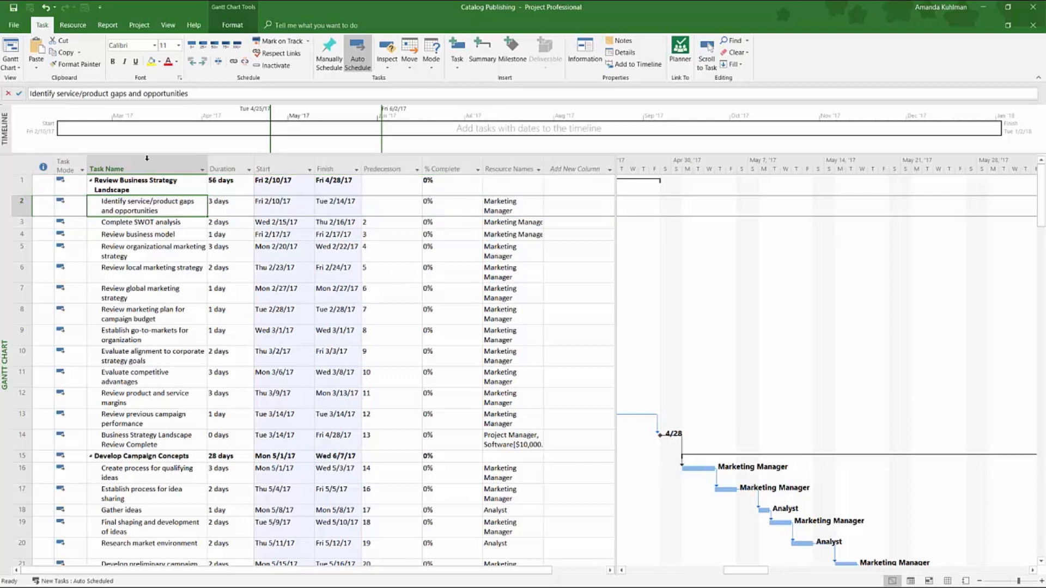
left_click(215, 45)
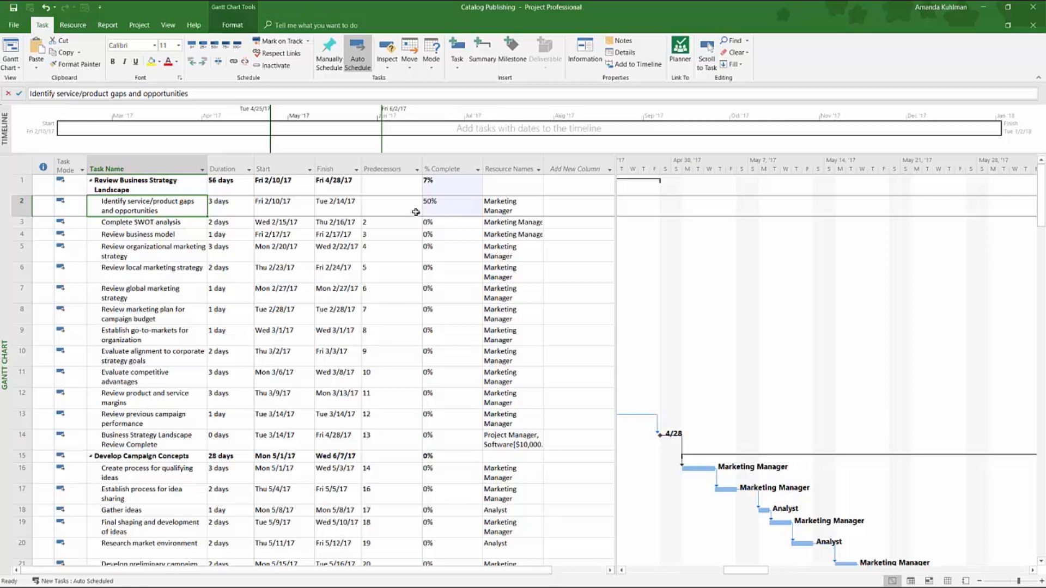
Step: Mark tasks 2 to 5 as 100% complete, and update tasks 6 to 9 with Mark on Track
left_click_drag(21, 205, 20, 254)
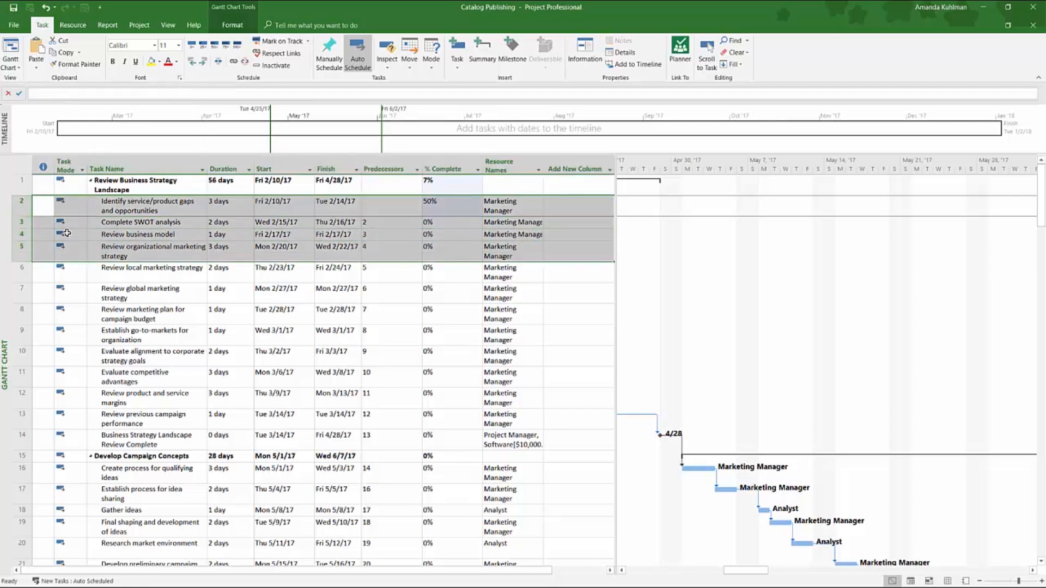
left_click(237, 44)
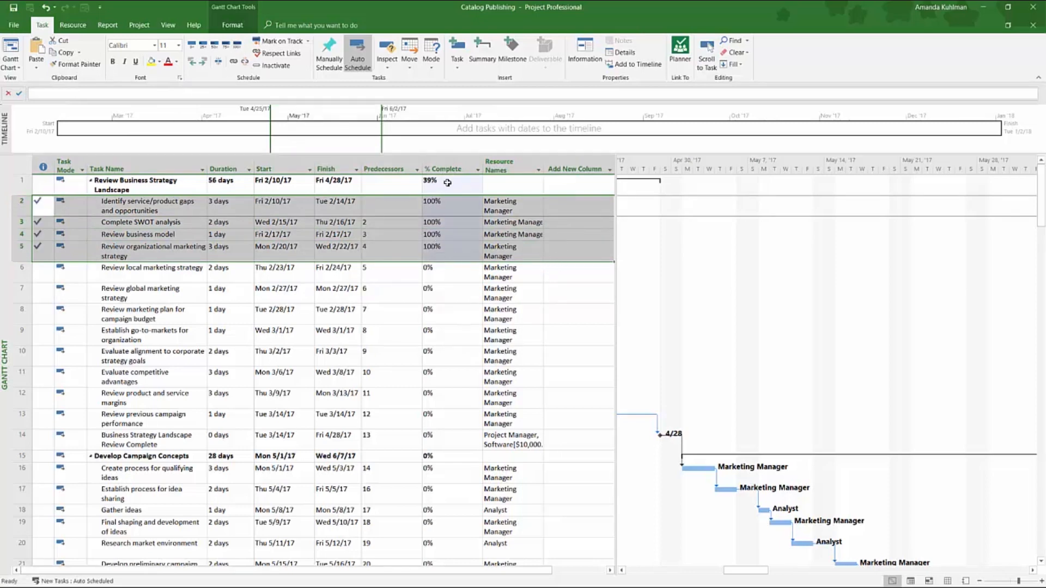
left_click(156, 185)
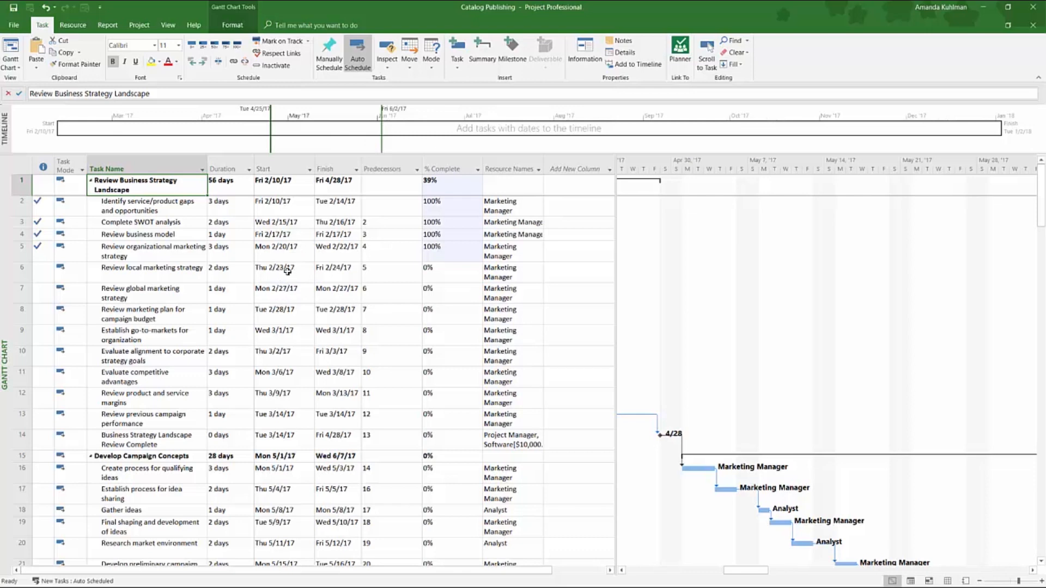
left_click_drag(17, 270, 20, 335)
left_click(289, 44)
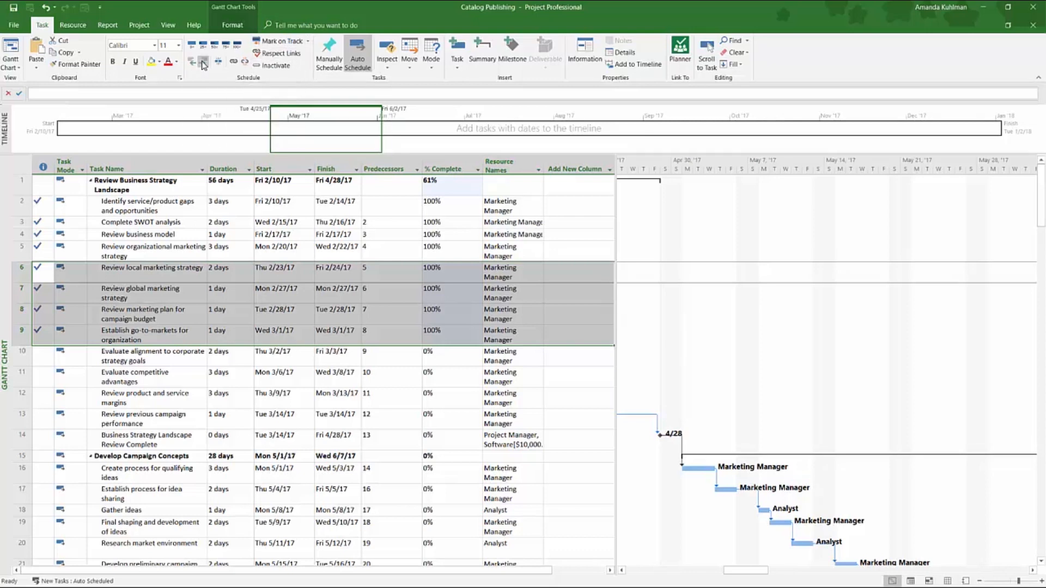
left_click(142, 189)
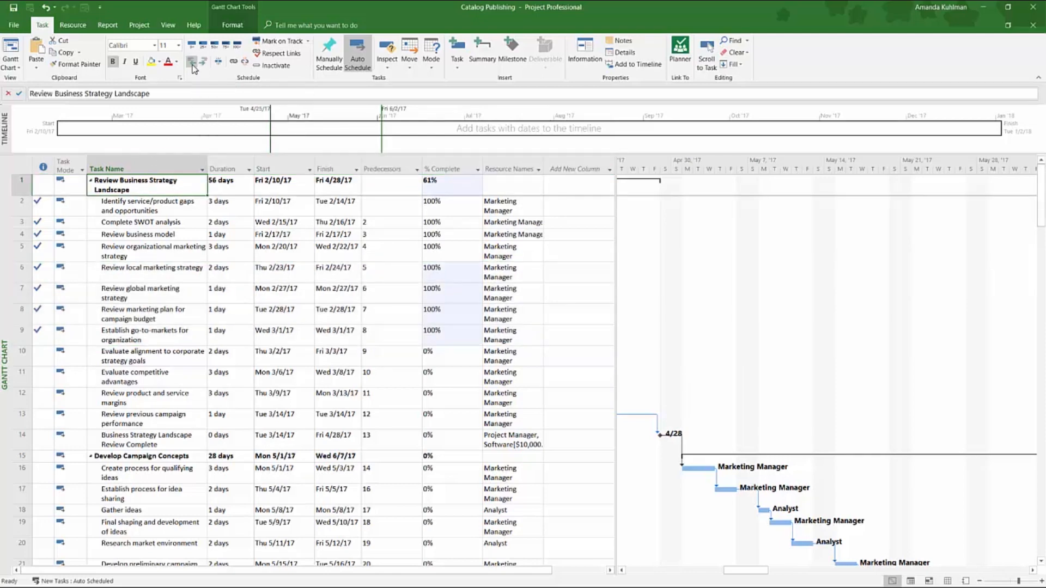
left_click_drag(180, 205, 186, 439)
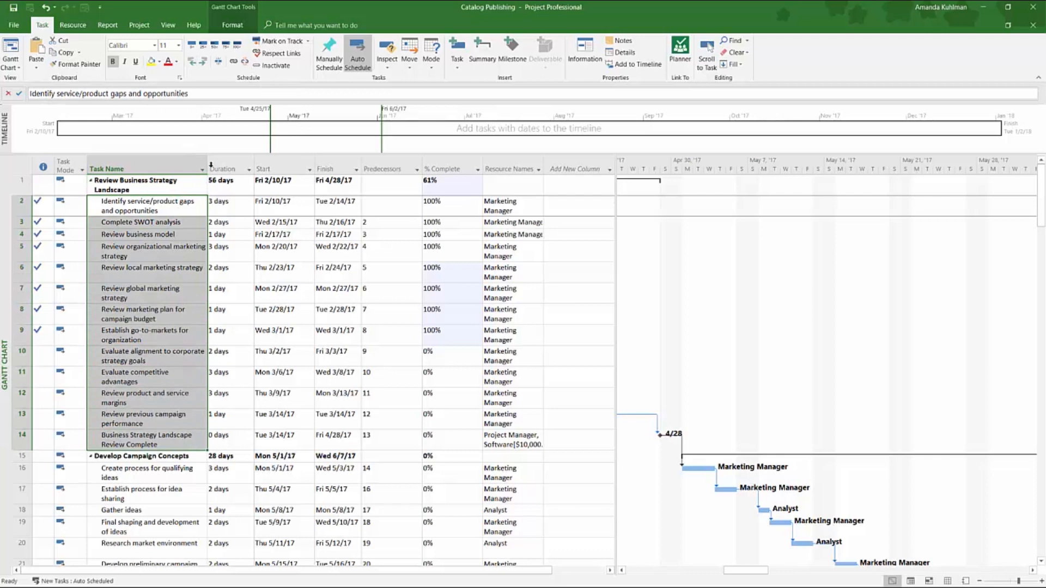
left_click(174, 214)
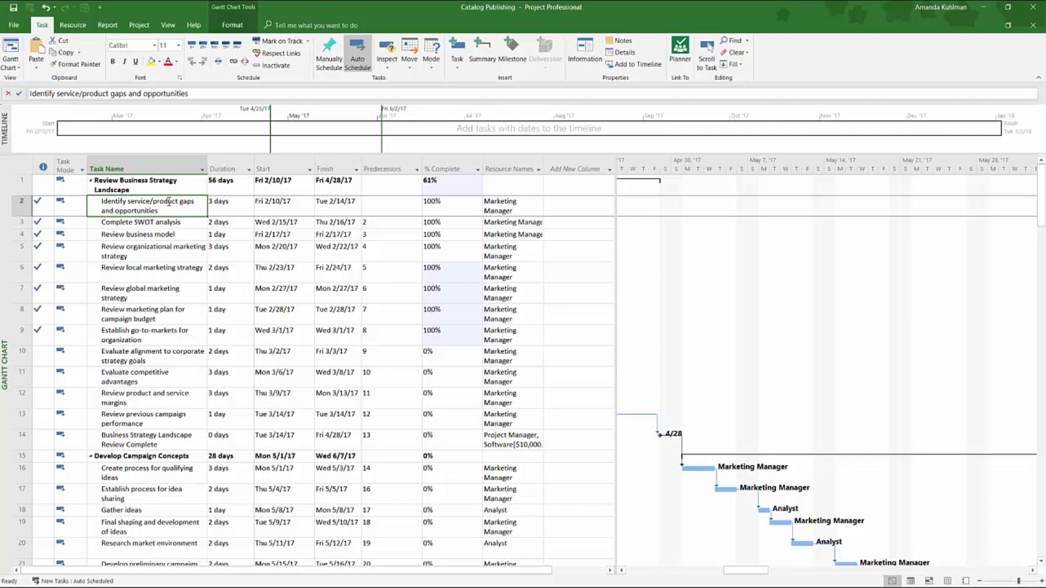
Step: Split task 16, "Create process for qualifying ideas", after its first day, moving the remaining portion so that it finishes Tue 5/9/17
left_click(218, 65)
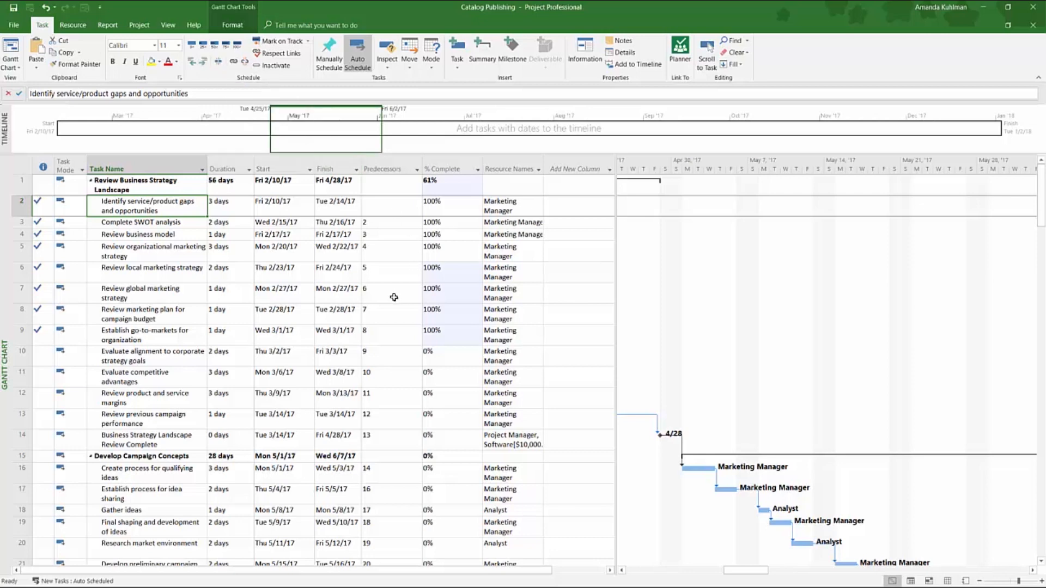
left_click(219, 62)
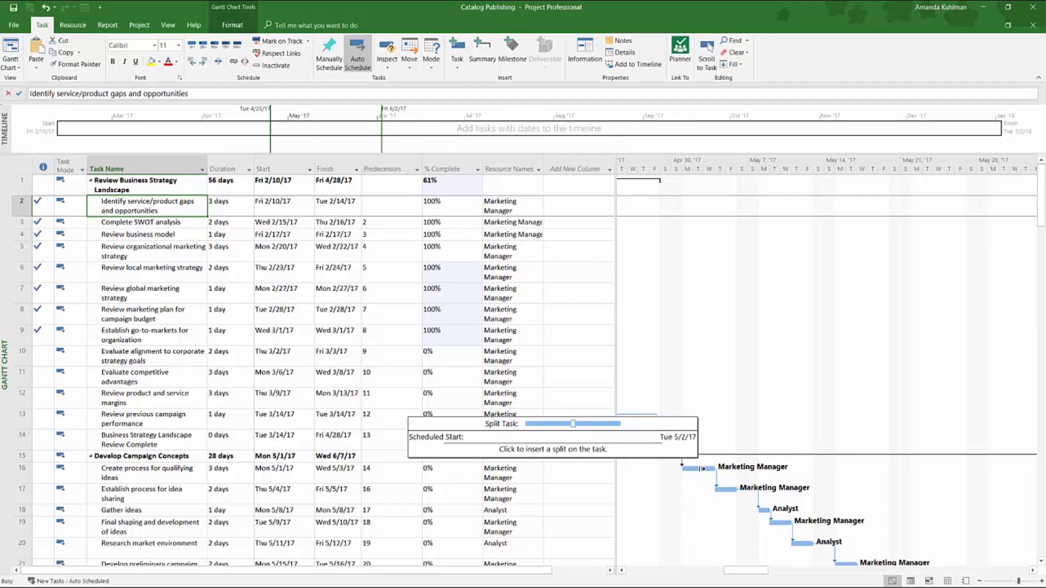
left_click_drag(703, 468, 765, 468)
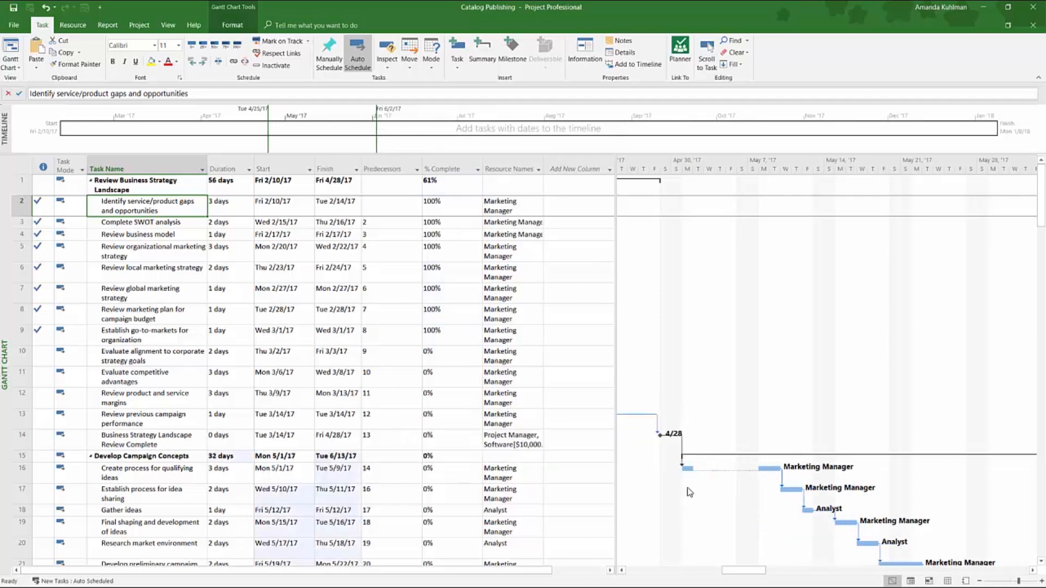
left_click(22, 472)
scroll(676, 420, "down", 1)
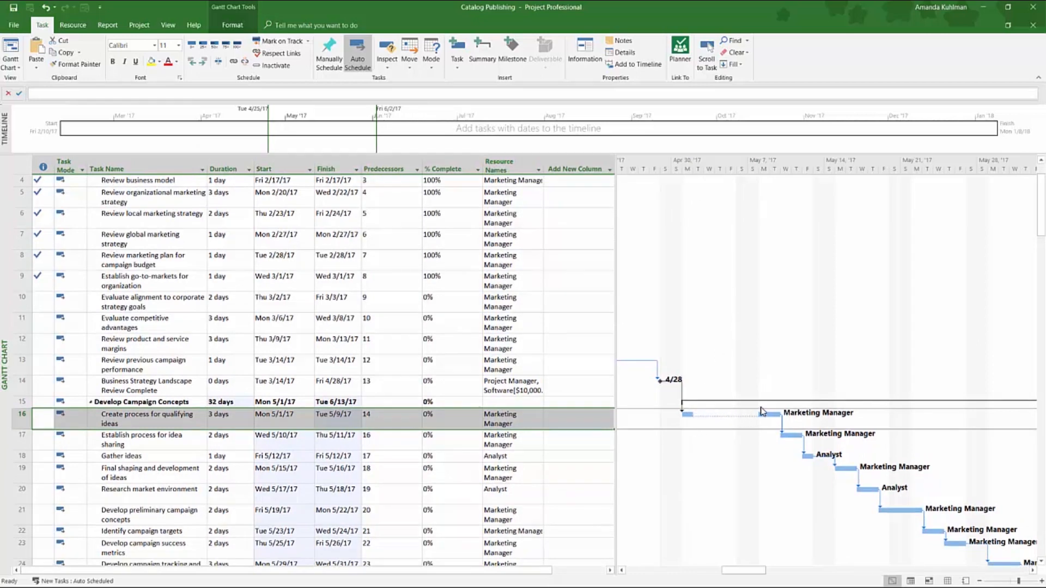
scroll(235, 301, "up", 3)
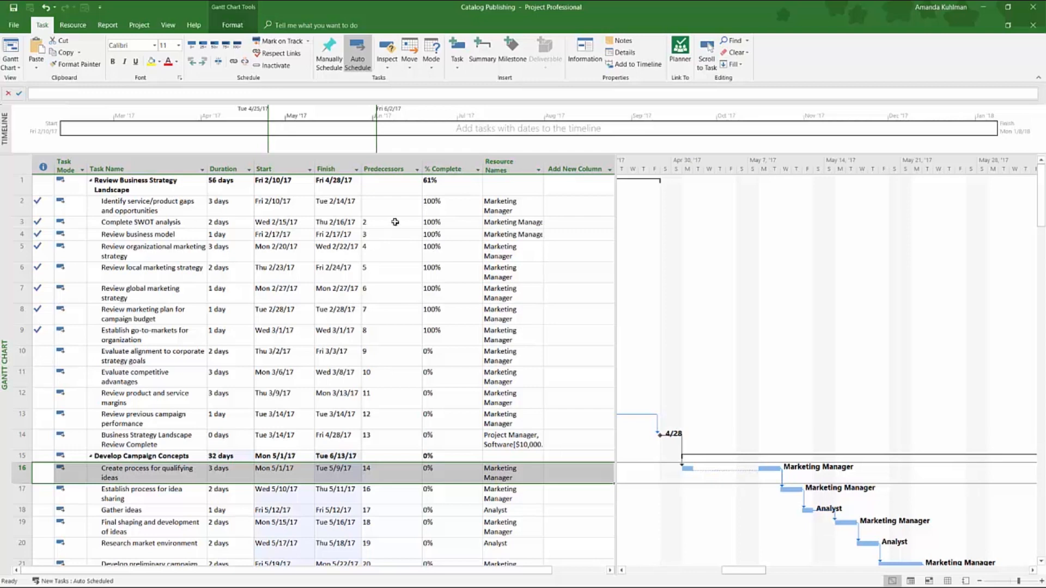
Step: Unlink tasks 10 to 12 from their dependencies and link the three tasks together again
left_click_drag(392, 225, 391, 311)
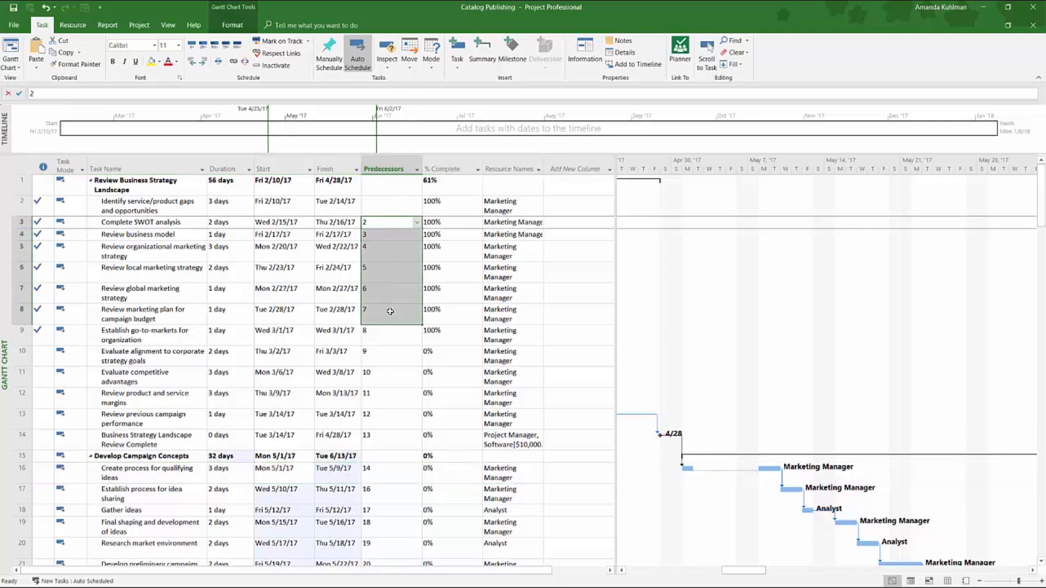
left_click(390, 311)
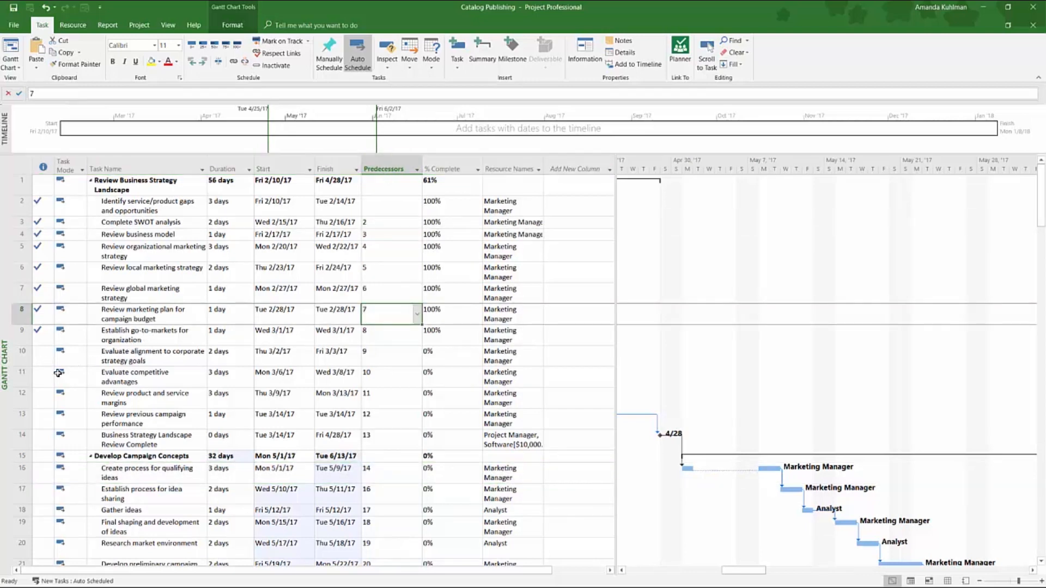
left_click_drag(25, 363, 34, 393)
left_click(245, 64)
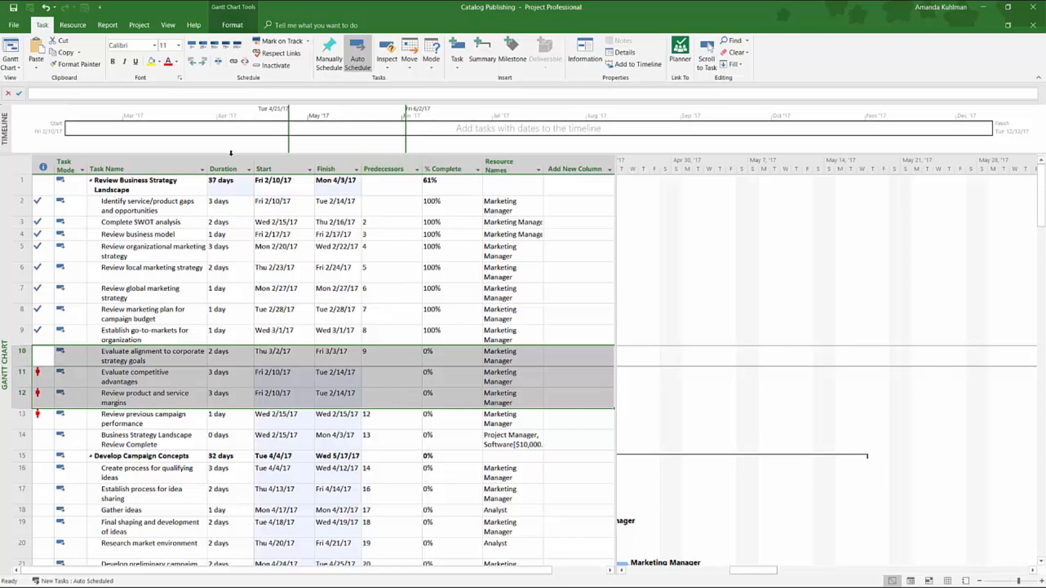
left_click(234, 65)
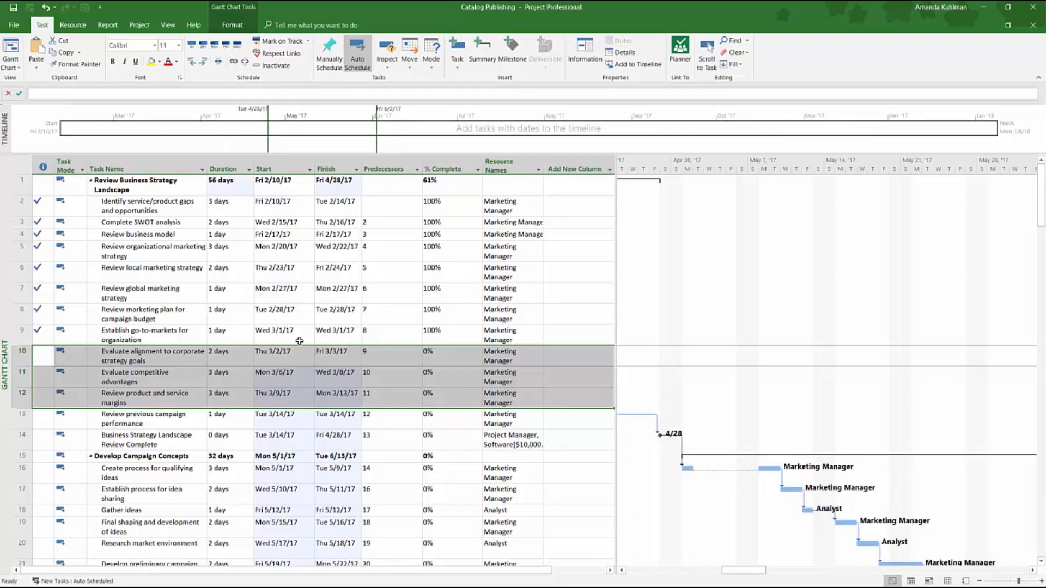
Step: Check the dependency type of the predecessor of task 10, "Evaluate alignment to corporate strategy goals", without changing anything
double_click(395, 361)
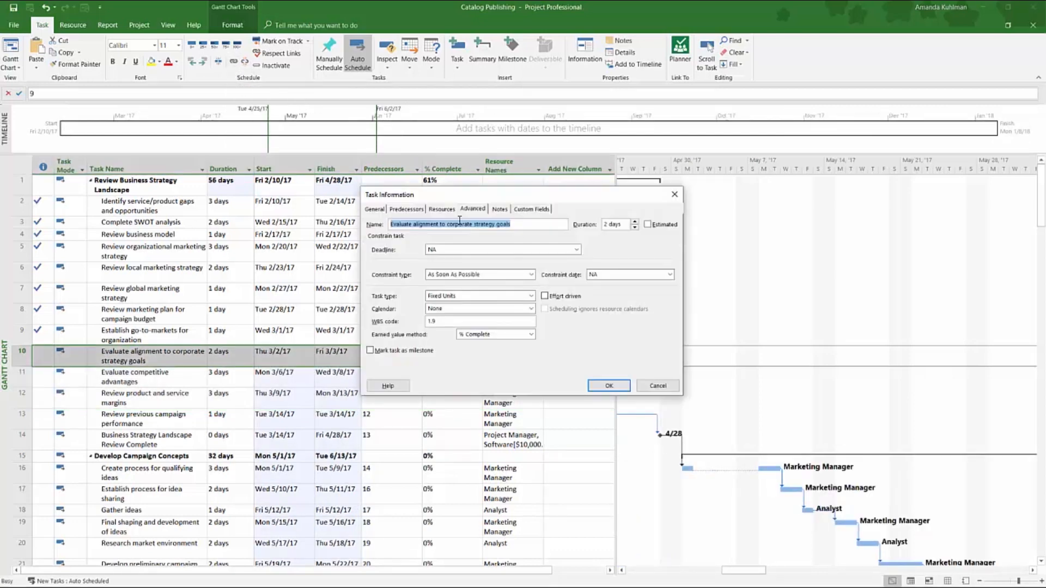
left_click(409, 210)
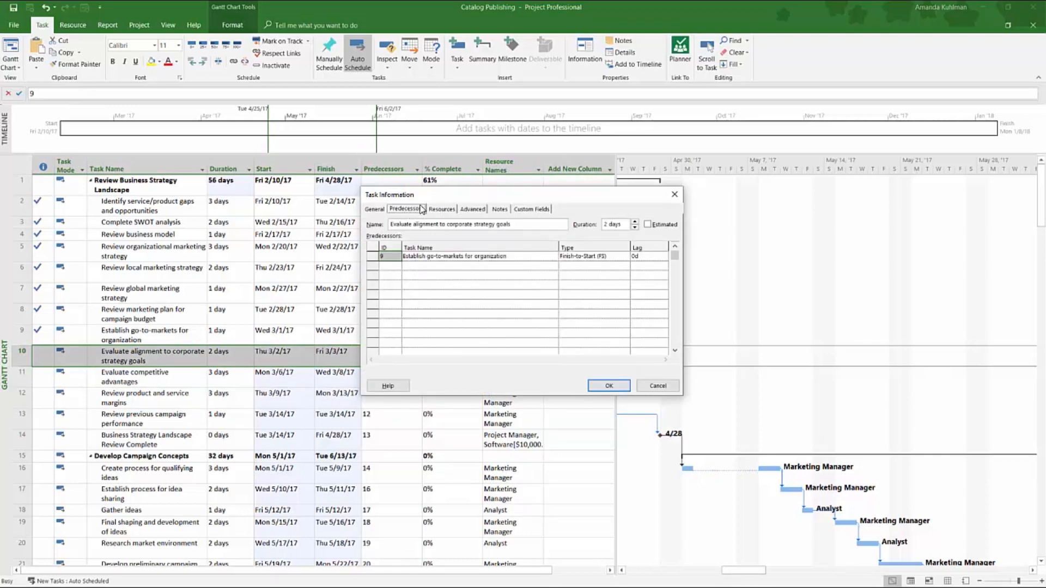
left_click(610, 256)
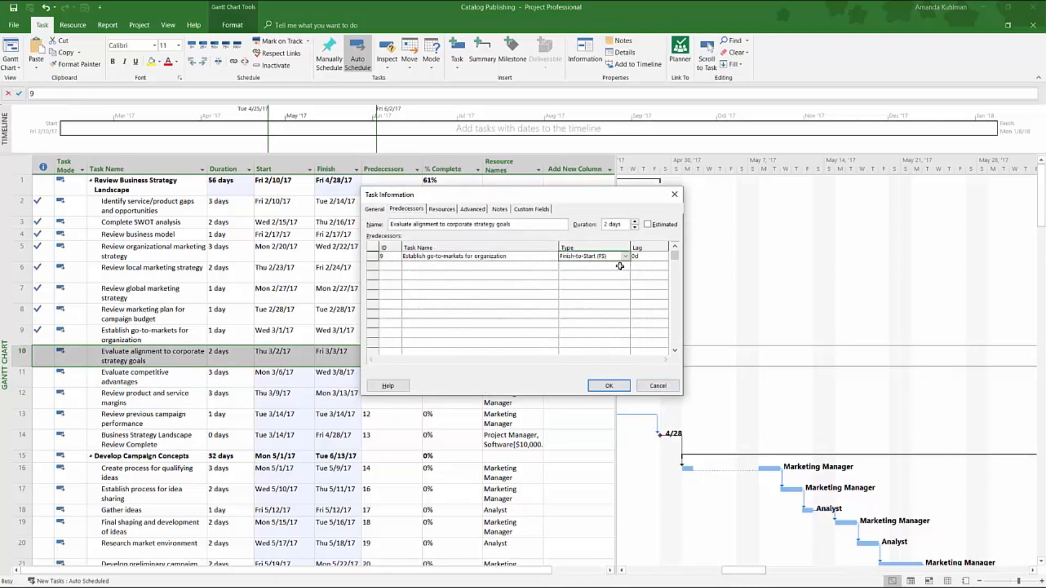
left_click(661, 383)
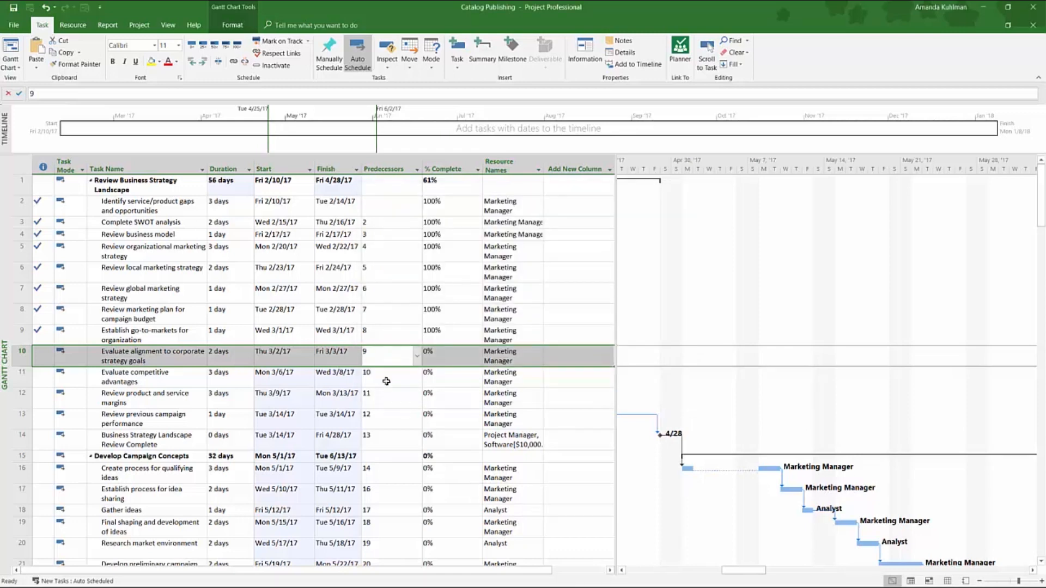
Step: Inactivate tasks 11 and 12, "Evaluate competitive advantages" and "Review product and service margins"
left_click(28, 375)
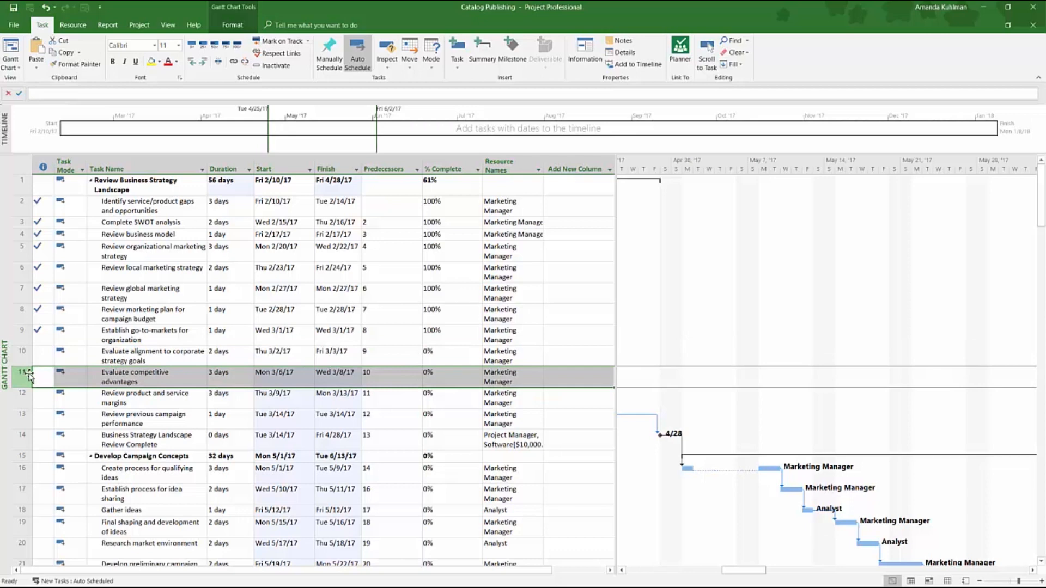
left_click(394, 378)
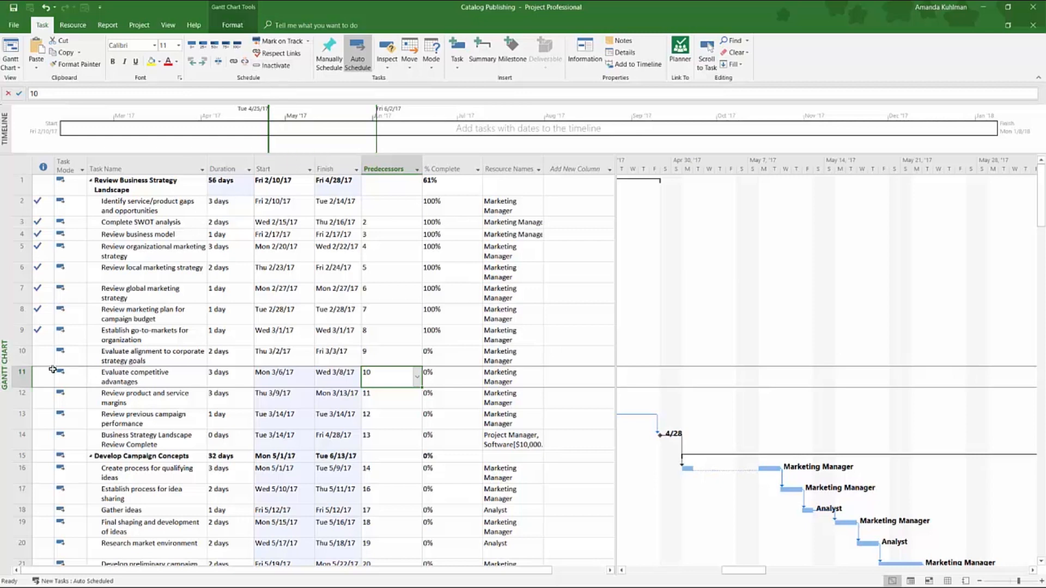
left_click_drag(21, 376, 22, 396)
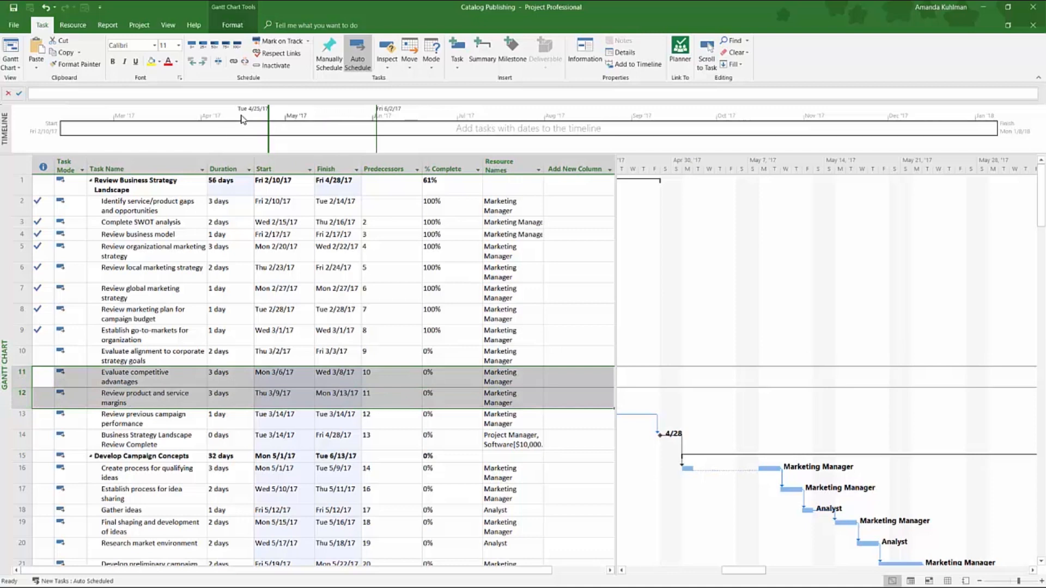
left_click(267, 66)
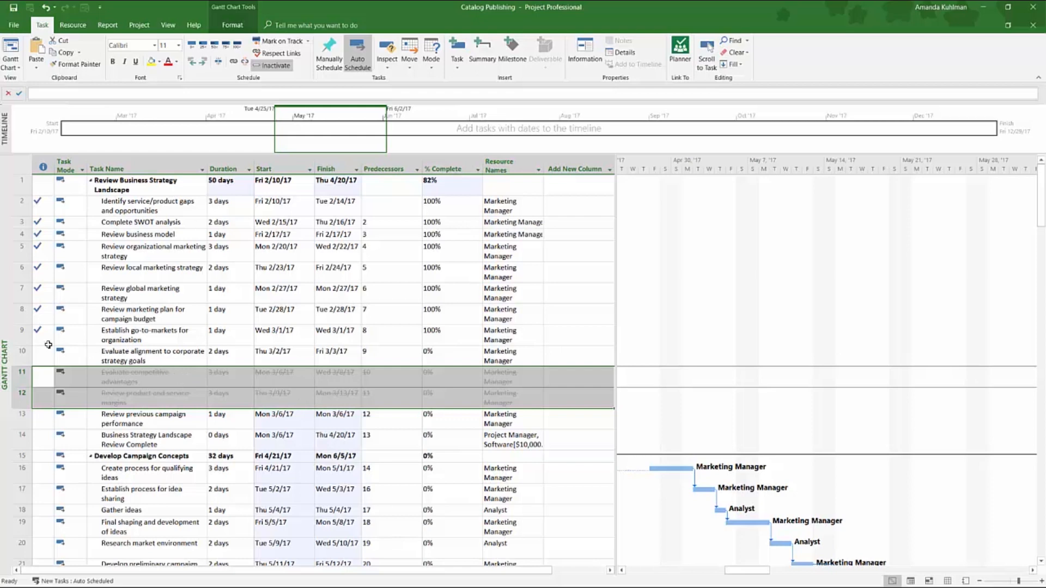
Step: Compare the schedule dates of tasks 10 and 13 on either side of the two inactivated tasks
left_click(23, 355)
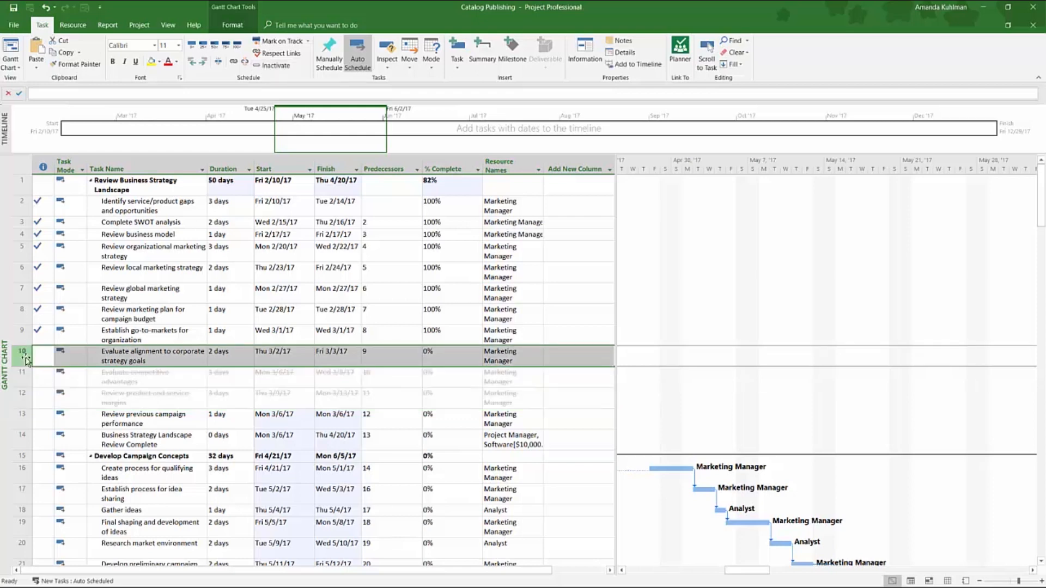
left_click(23, 419)
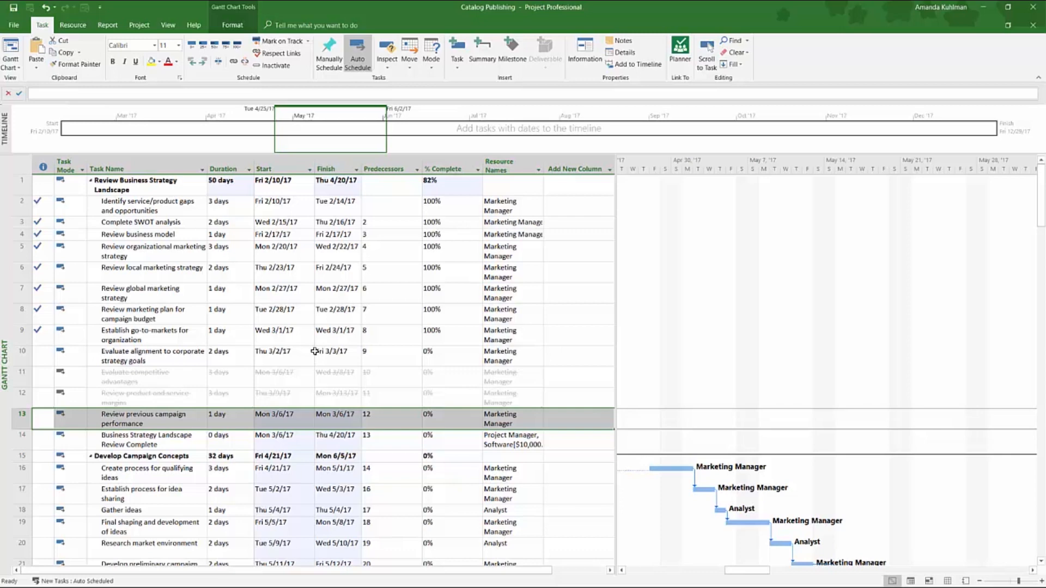
left_click(293, 419)
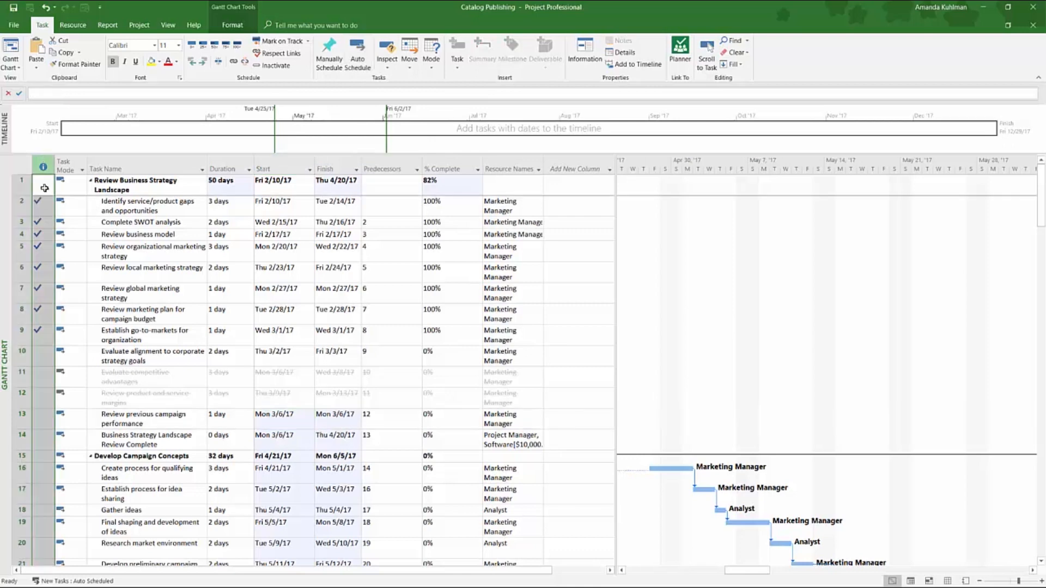
Step: Look through the indicators column of the schedule for tasks marked with overallocated resources
left_click(44, 355)
scroll(44, 356, "down", 3)
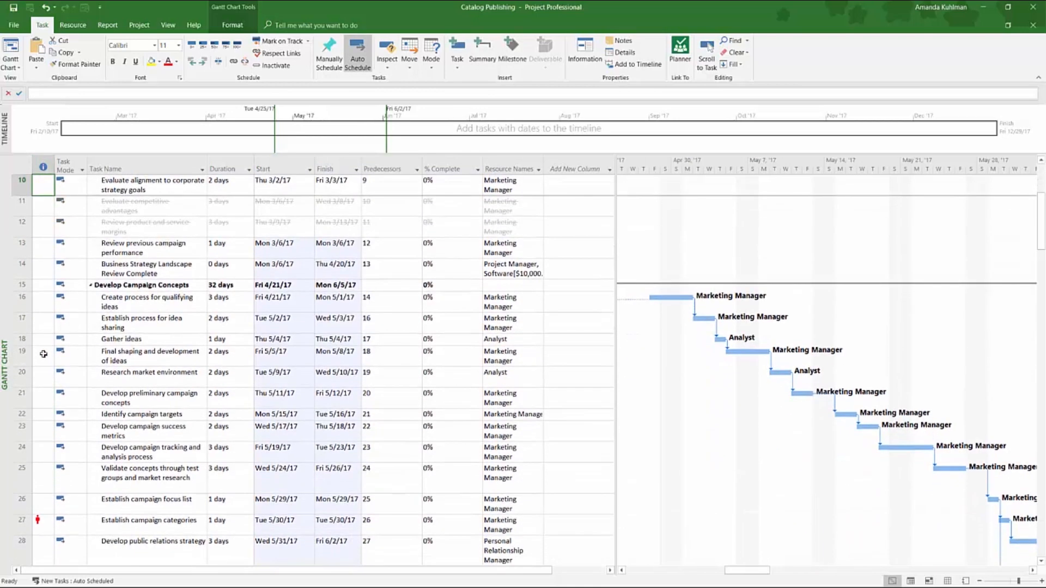
left_click(43, 521)
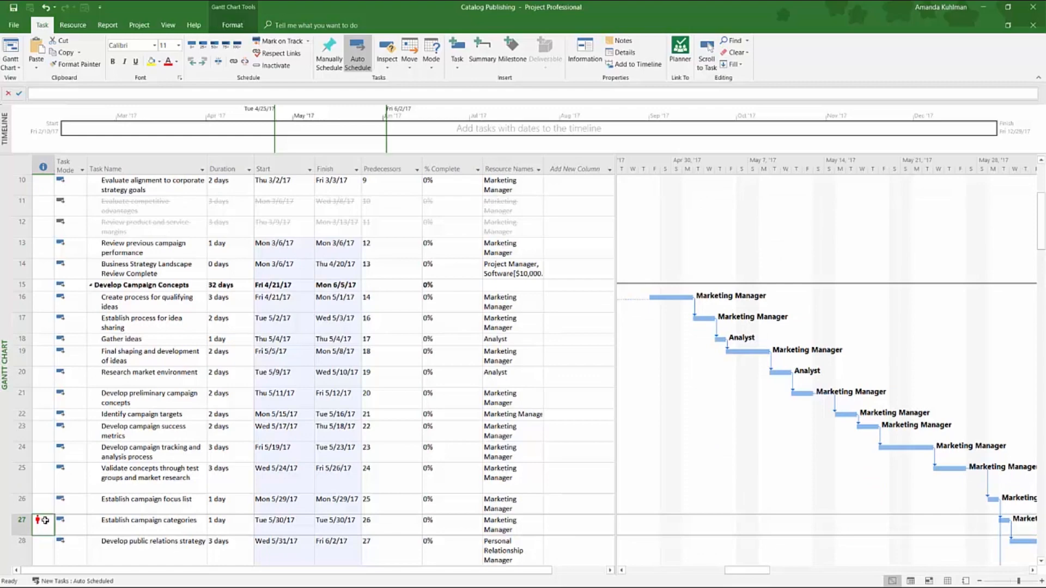
scroll(46, 522, "down", 5)
scroll(46, 524, "down", 10)
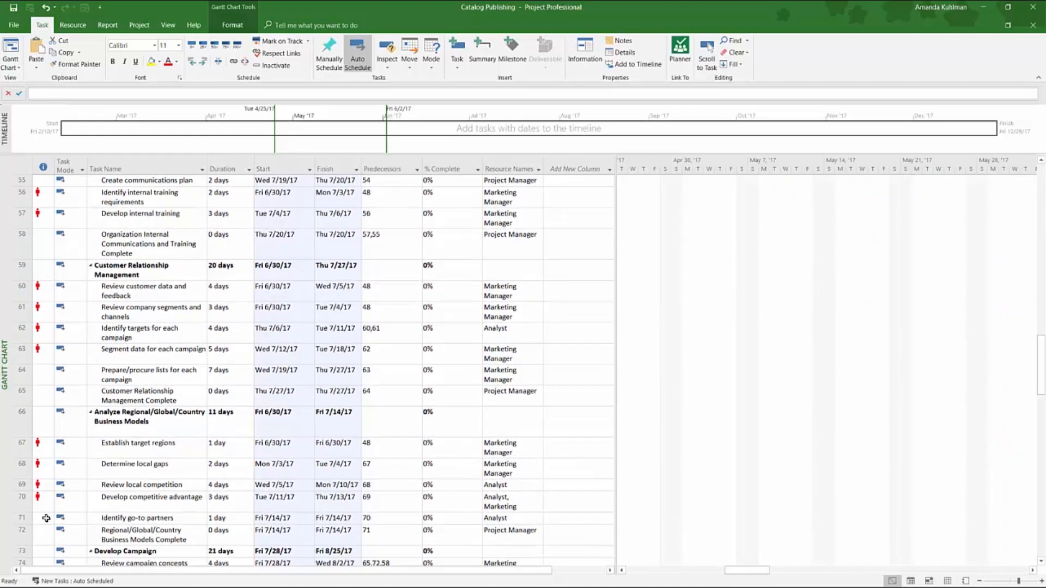
scroll(47, 519, "down", 3)
scroll(47, 518, "up", 9)
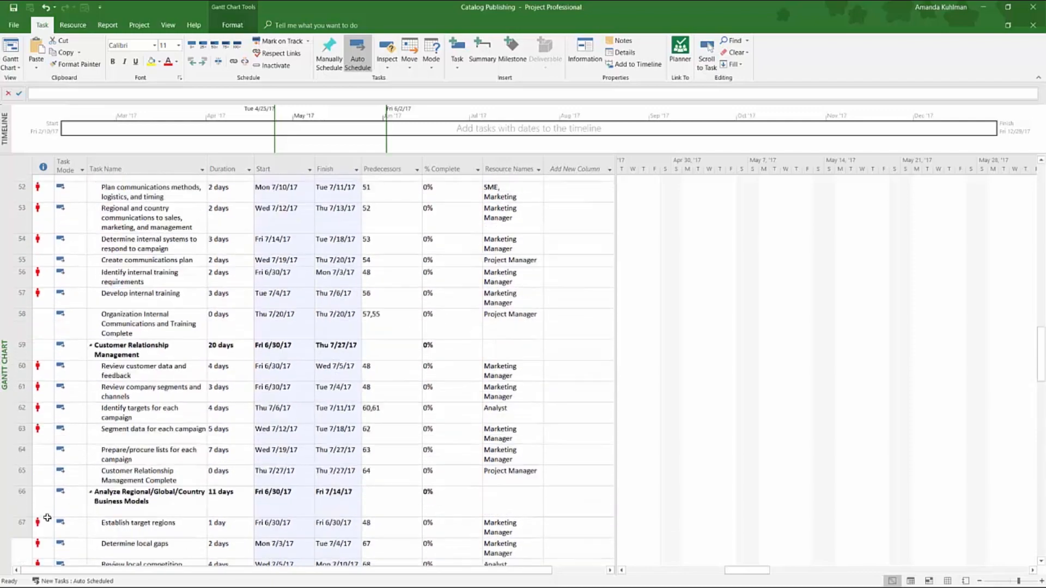
scroll(48, 518, "up", 12)
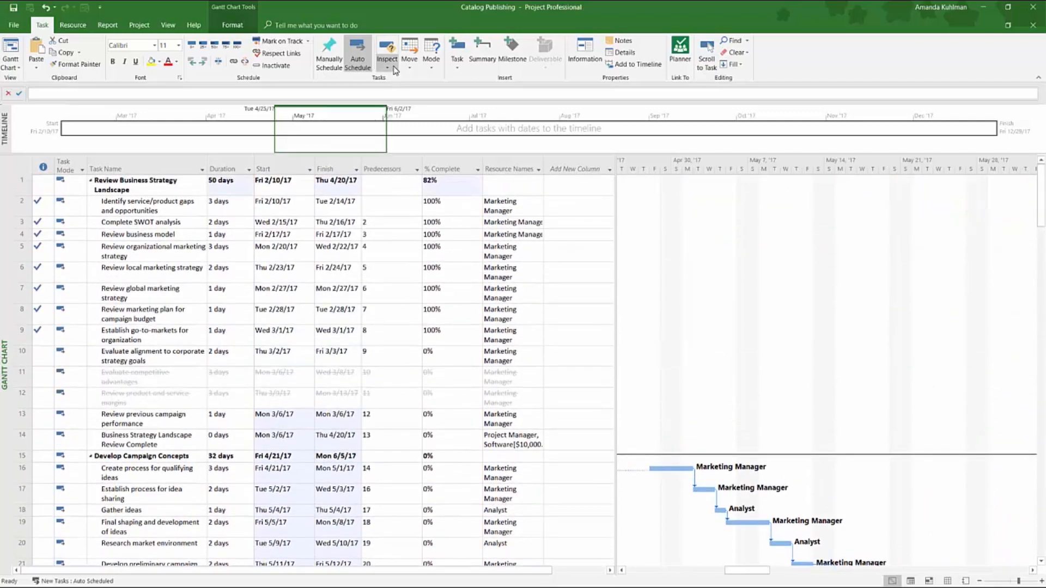
left_click(395, 68)
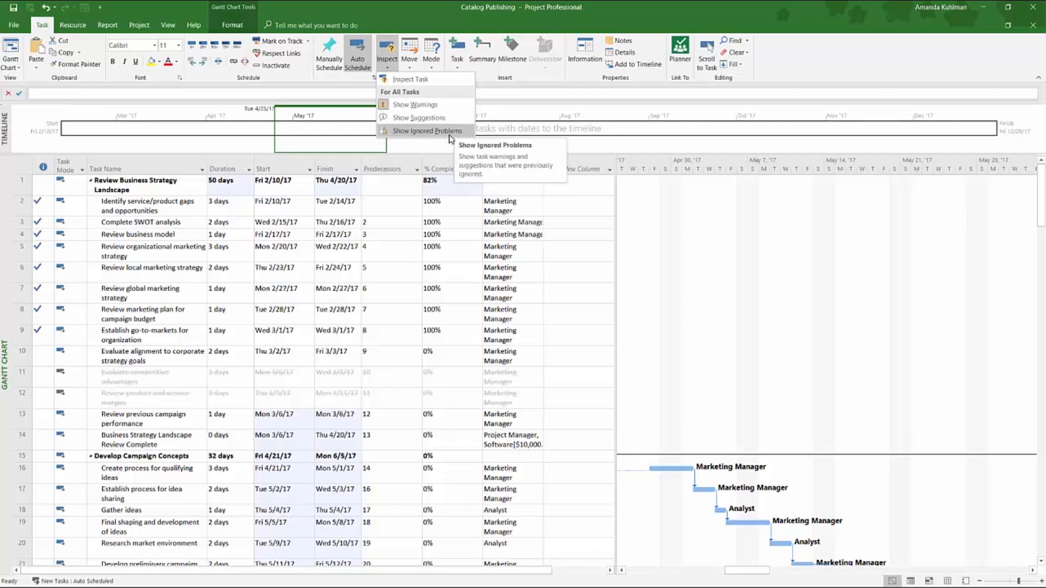
left_click(388, 199)
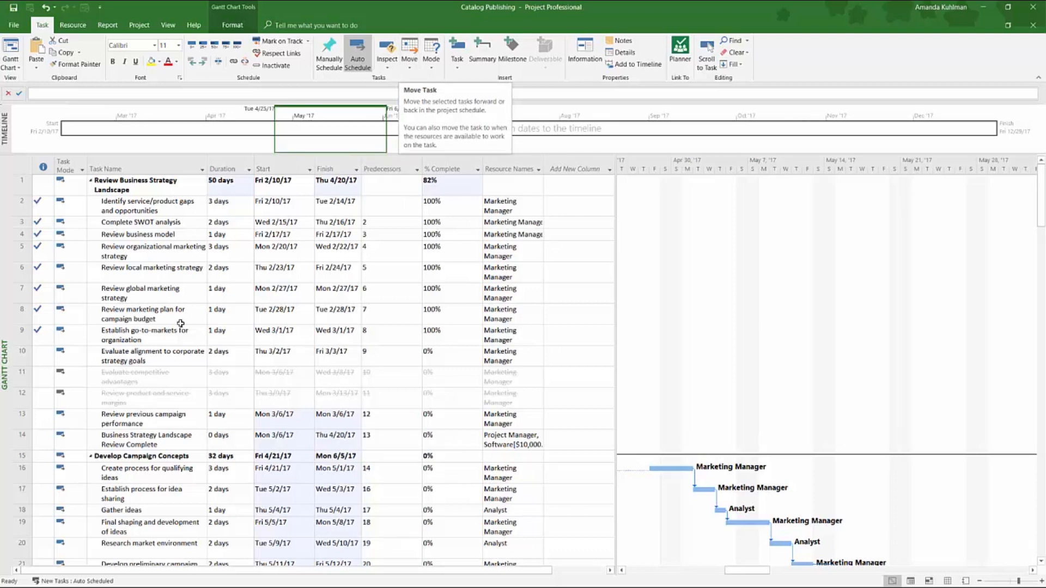
left_click(43, 429)
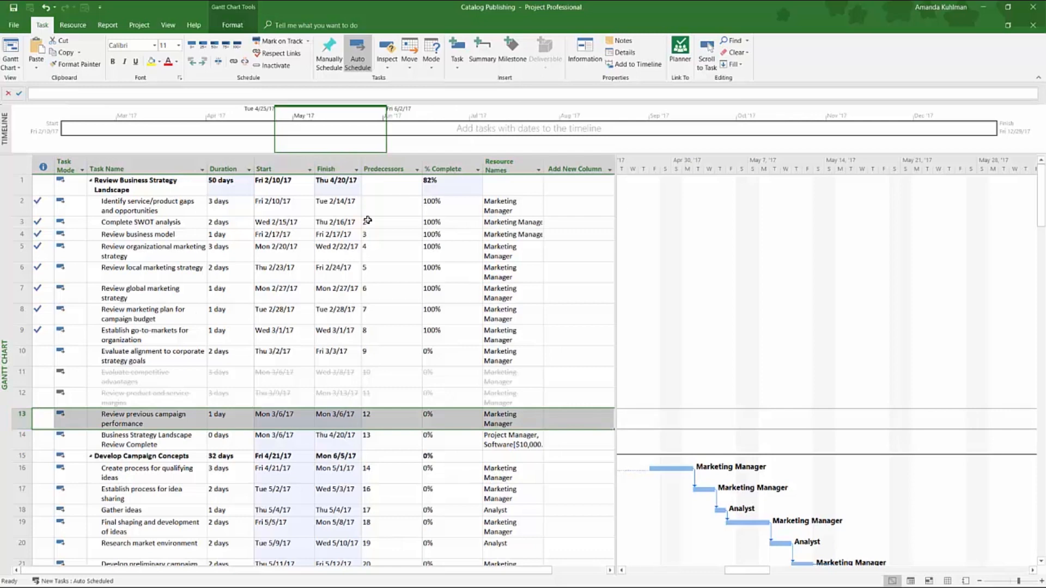
left_click(423, 64)
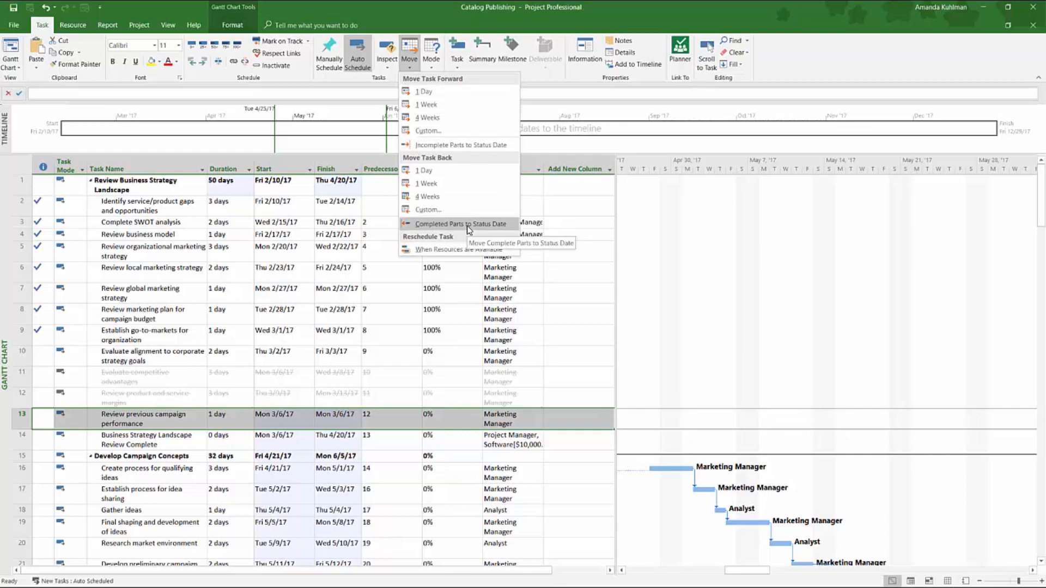
left_click(432, 63)
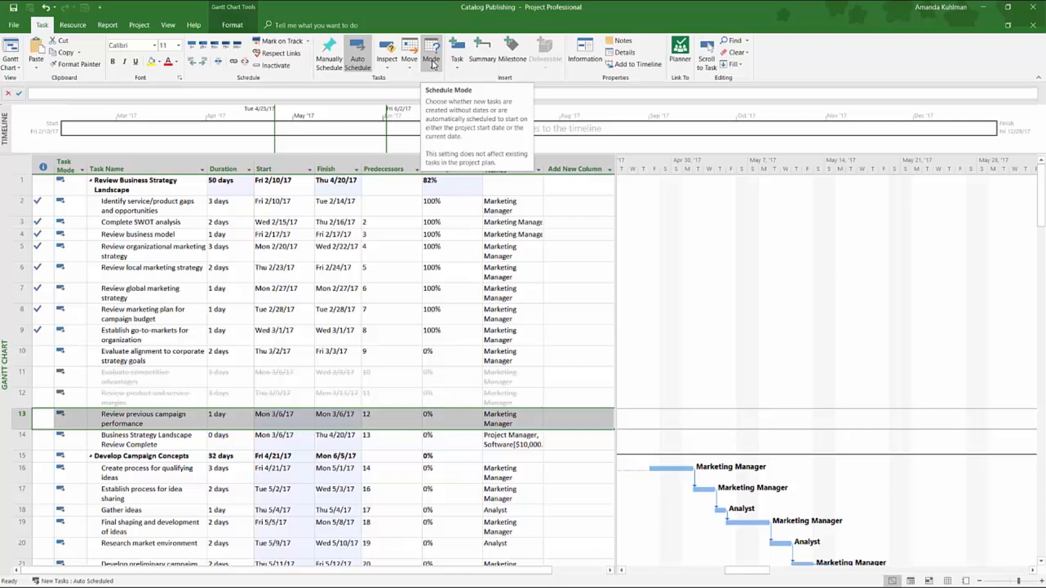
left_click(442, 53)
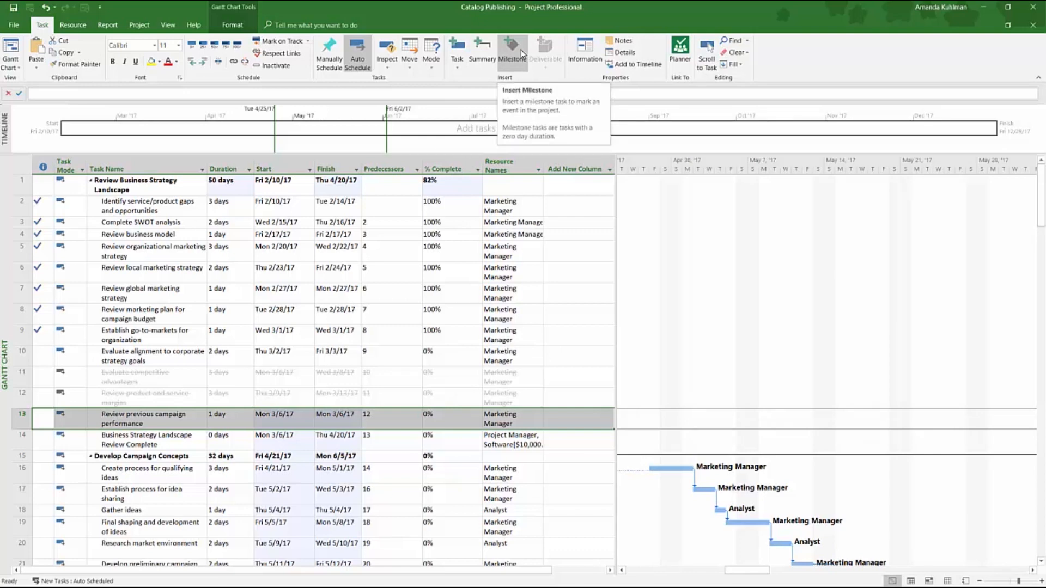
Step: Insert a milestone directly above task 14, "Business Strategy Landscape Review Complete", and delete it again
left_click(24, 439)
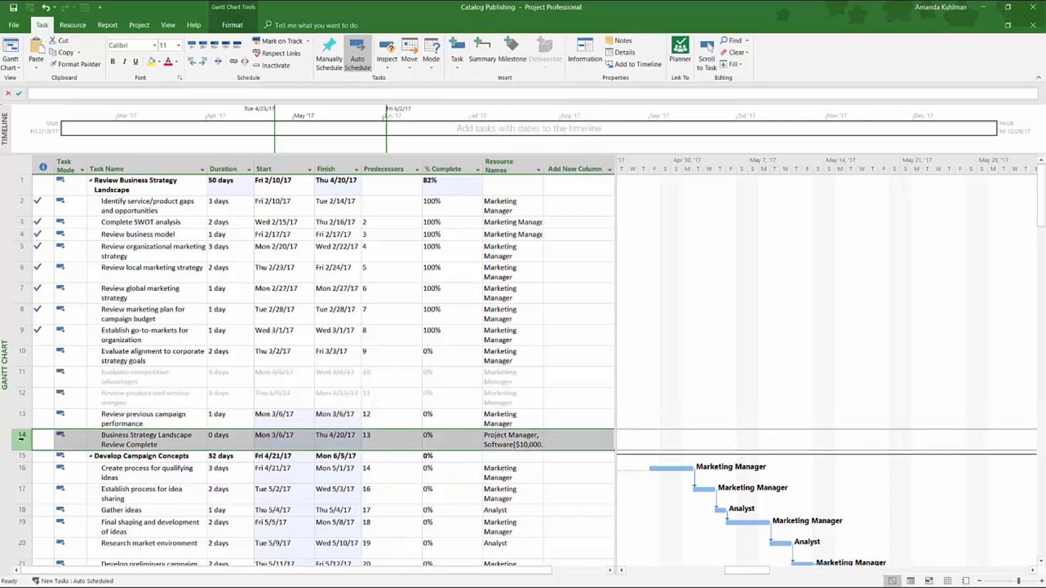
left_click(516, 52)
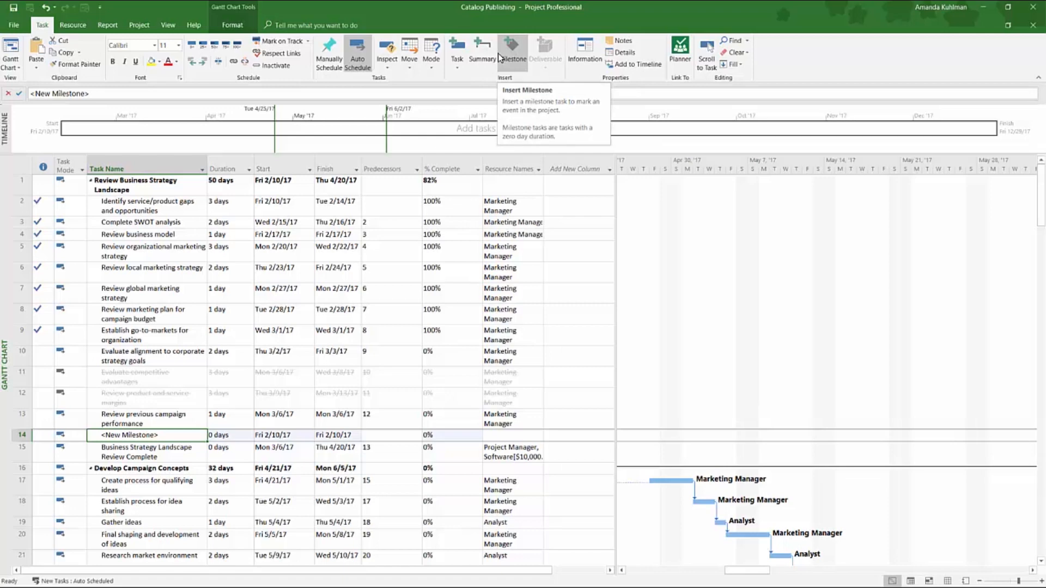
left_click(23, 435)
right_click(23, 435)
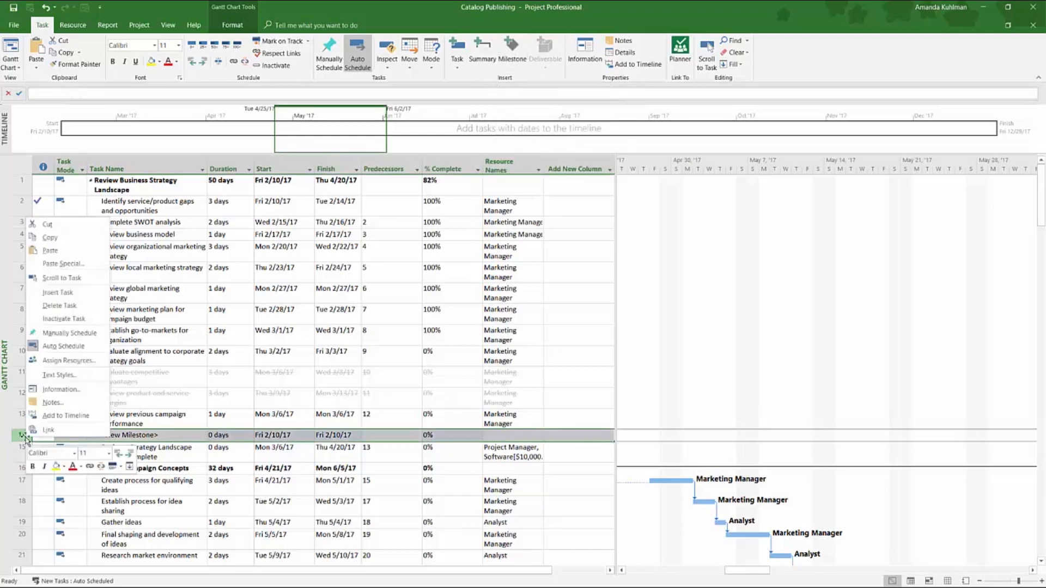
left_click(50, 305)
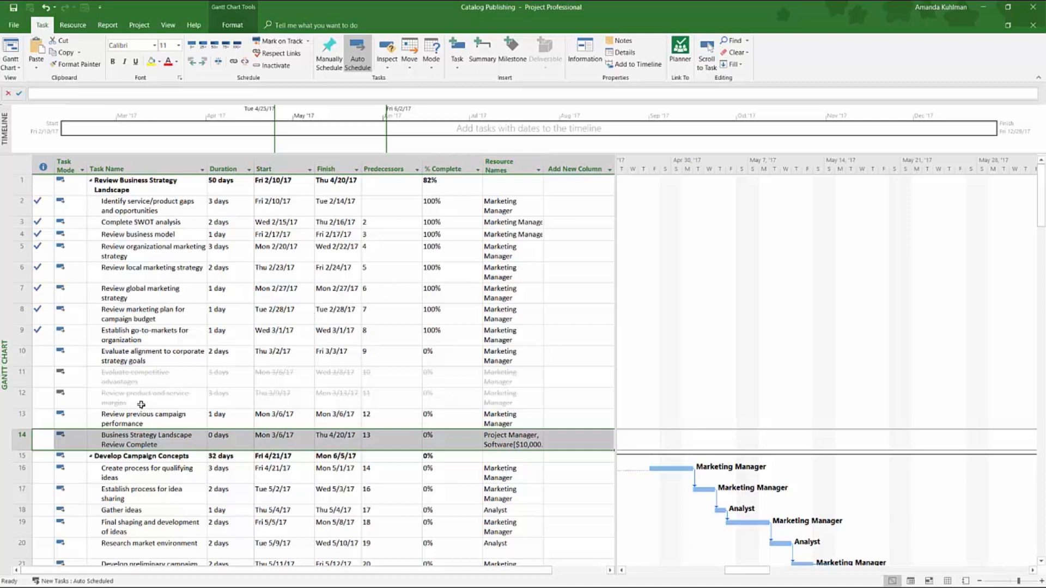
Step: Review the predecessors, resources, advanced settings, notes and custom fields of task 13, "Review previous campaign performance", without changing anything
left_click(21, 414)
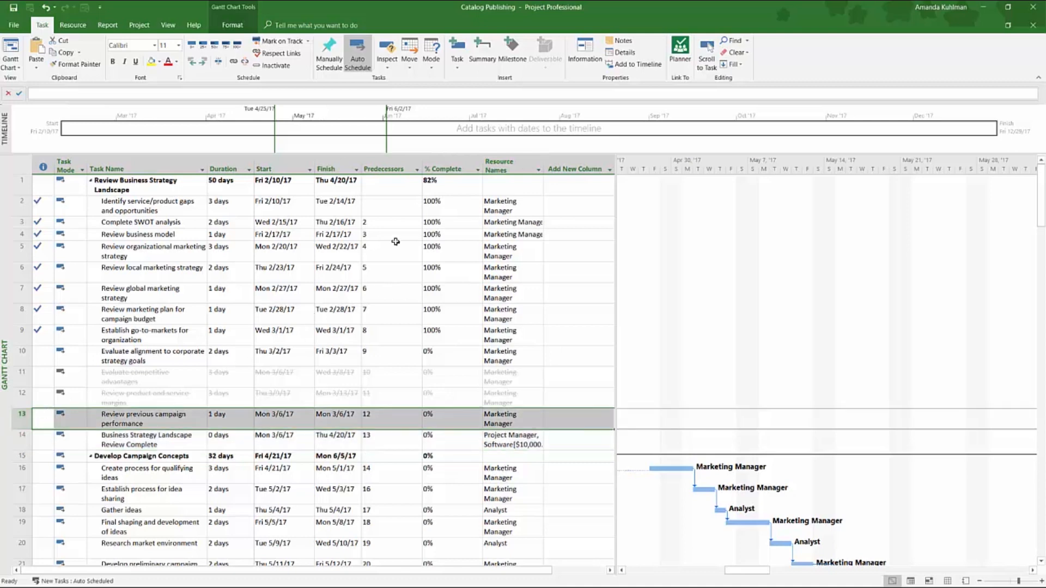
left_click(587, 59)
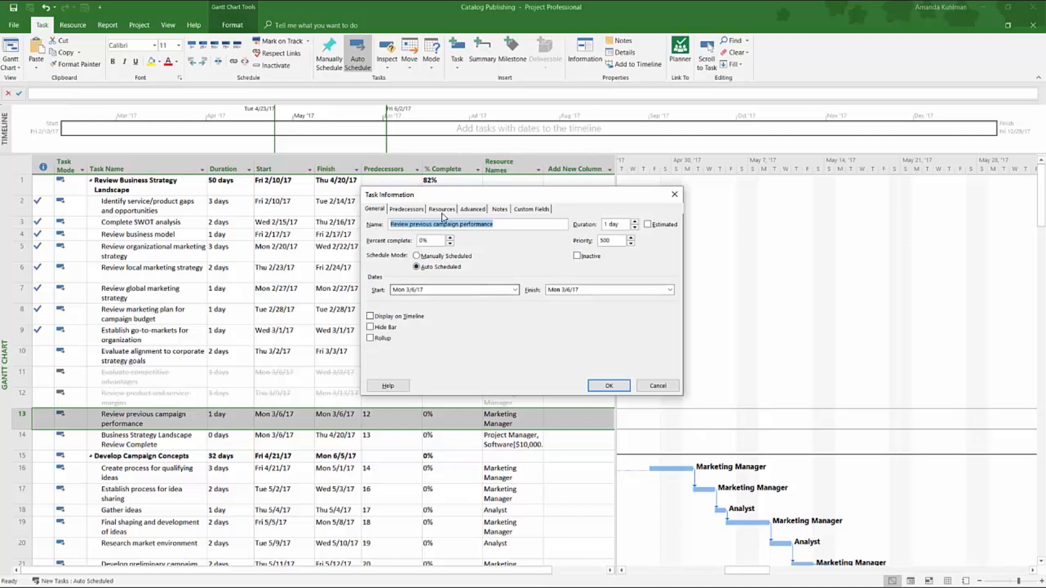
left_click(406, 210)
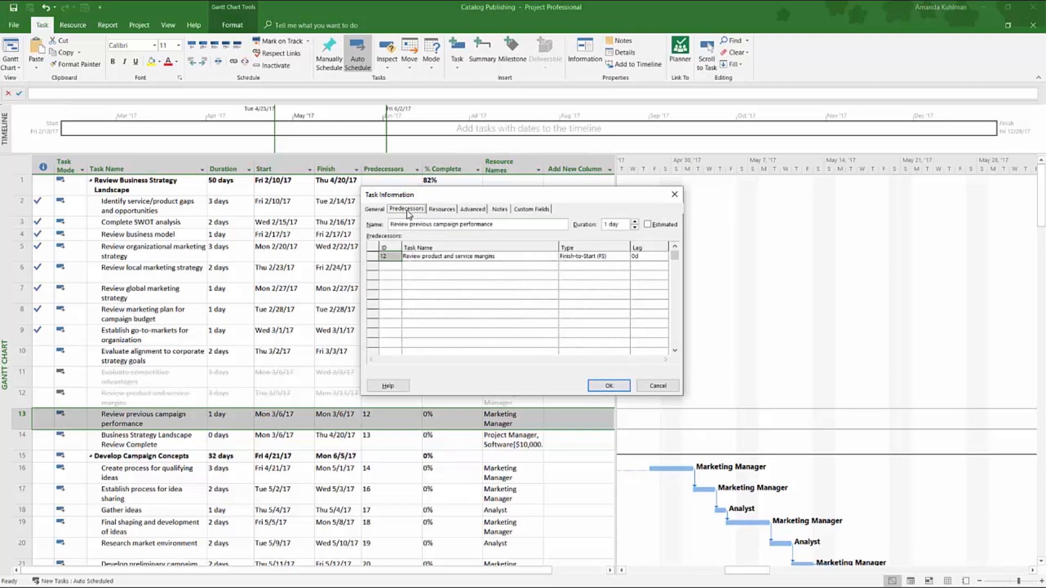
left_click(436, 212)
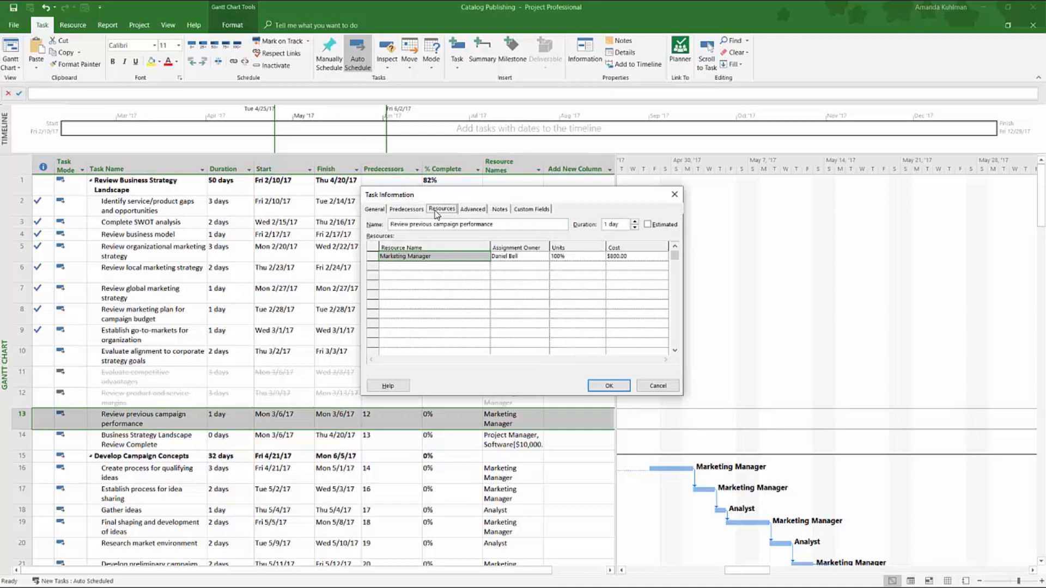
left_click(475, 210)
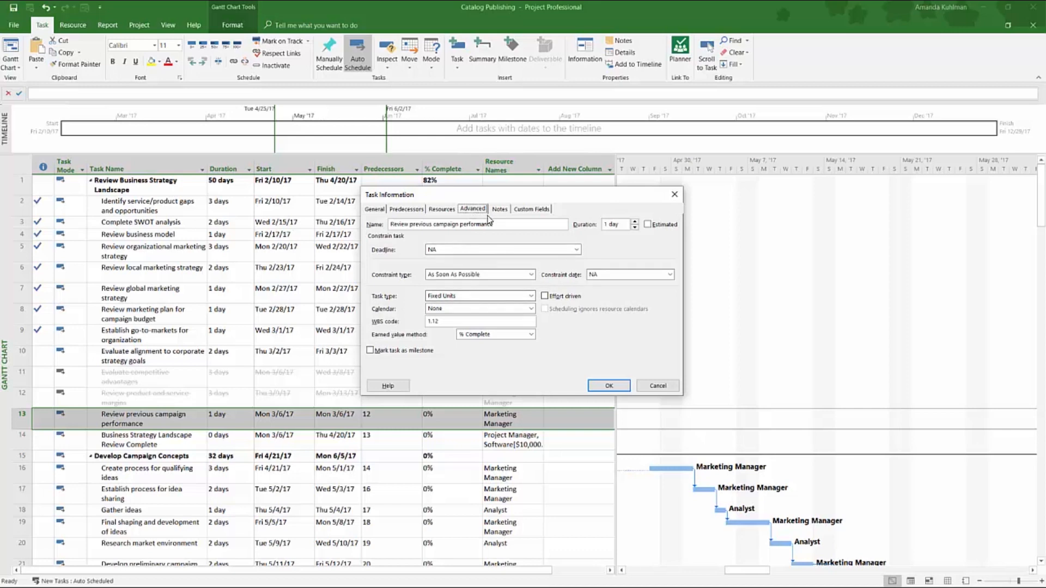
left_click(504, 212)
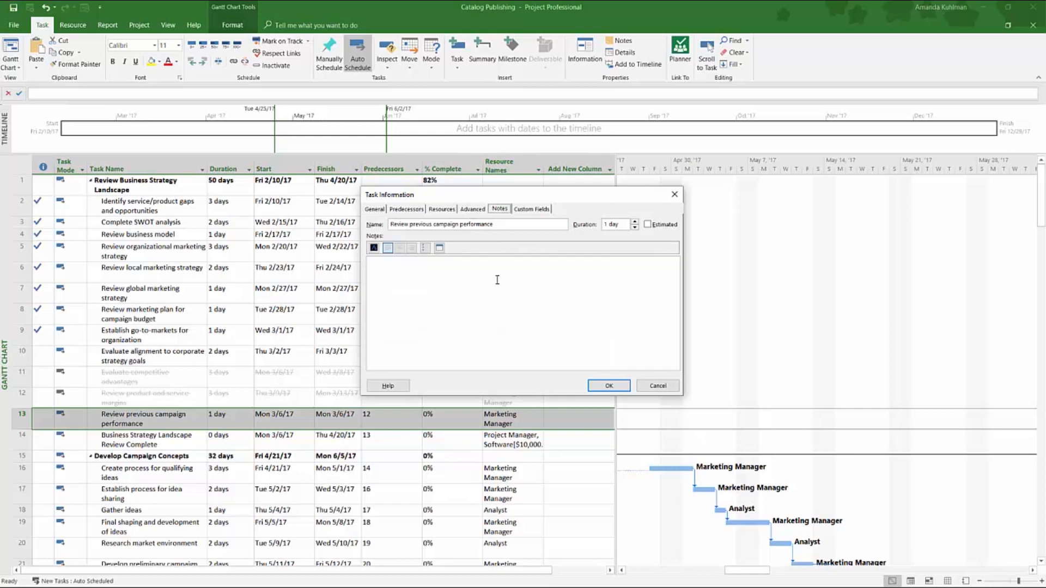
left_click(530, 209)
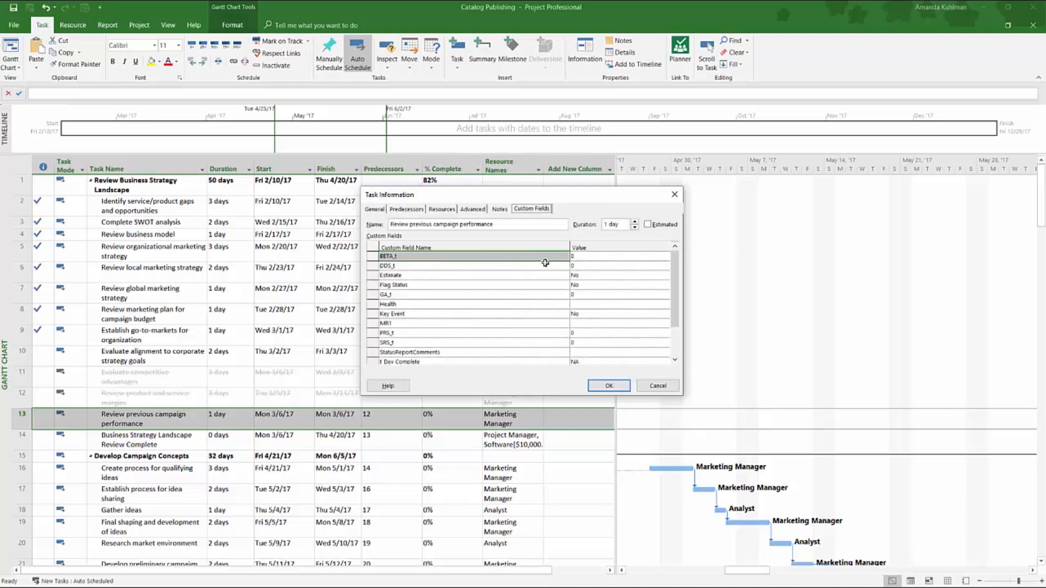
left_click_drag(675, 321, 675, 348)
left_click(436, 353)
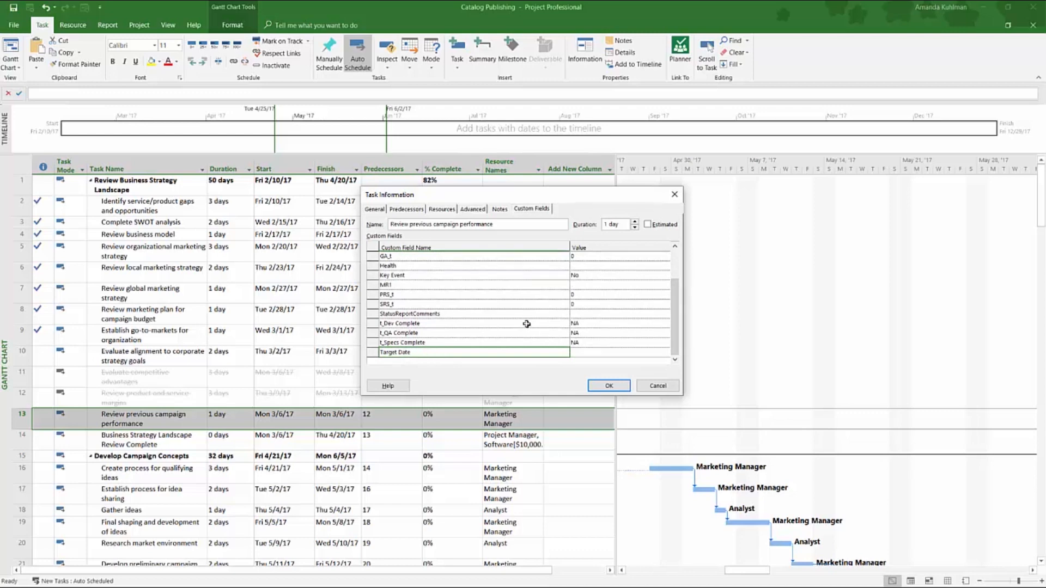
left_click(653, 387)
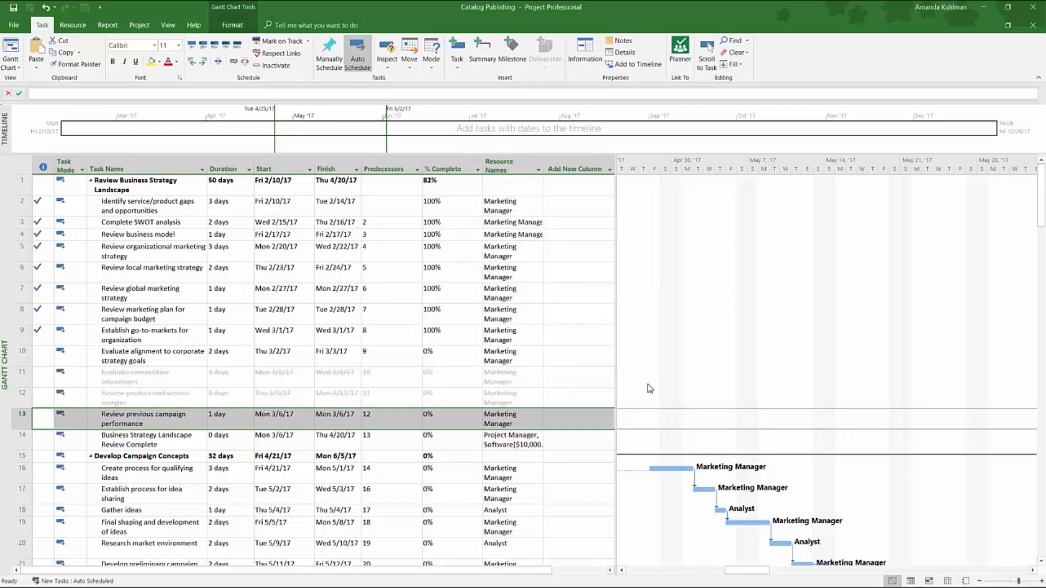
left_click(621, 43)
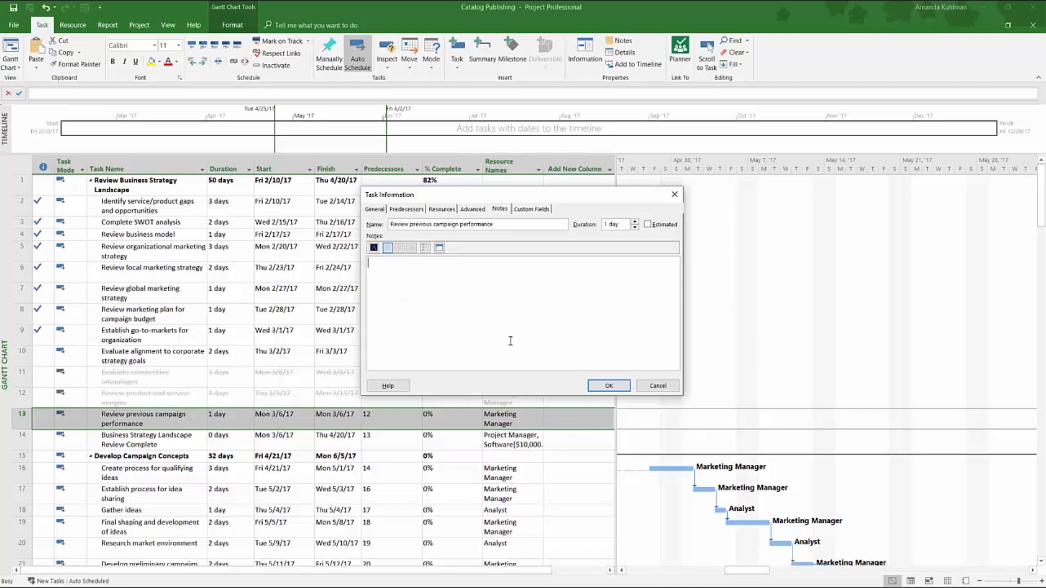
left_click(661, 387)
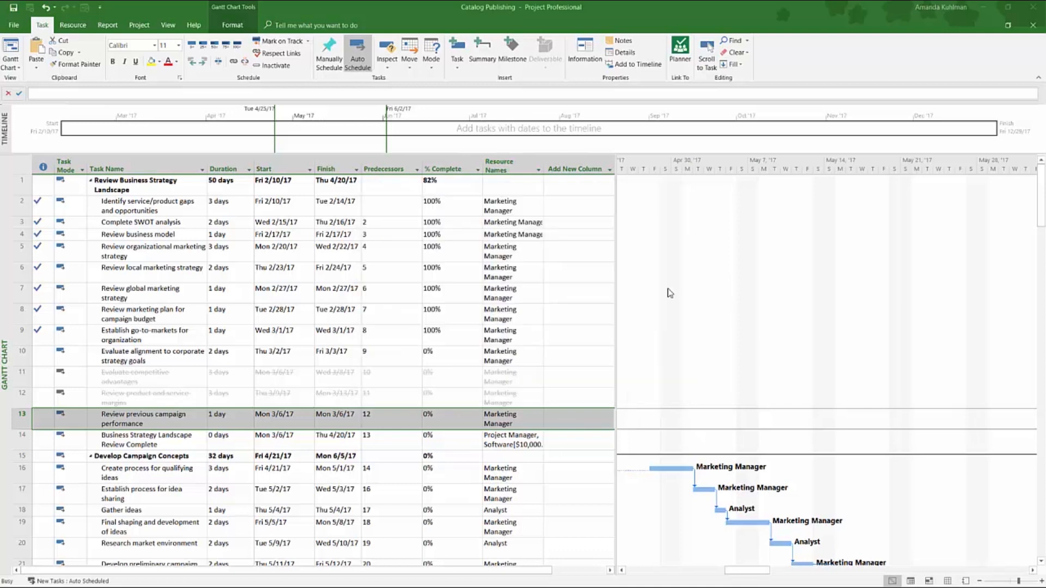
Step: Show the Task Details Form for task 13 beneath the schedule and switch its contents to Work, then to Cost
left_click(622, 52)
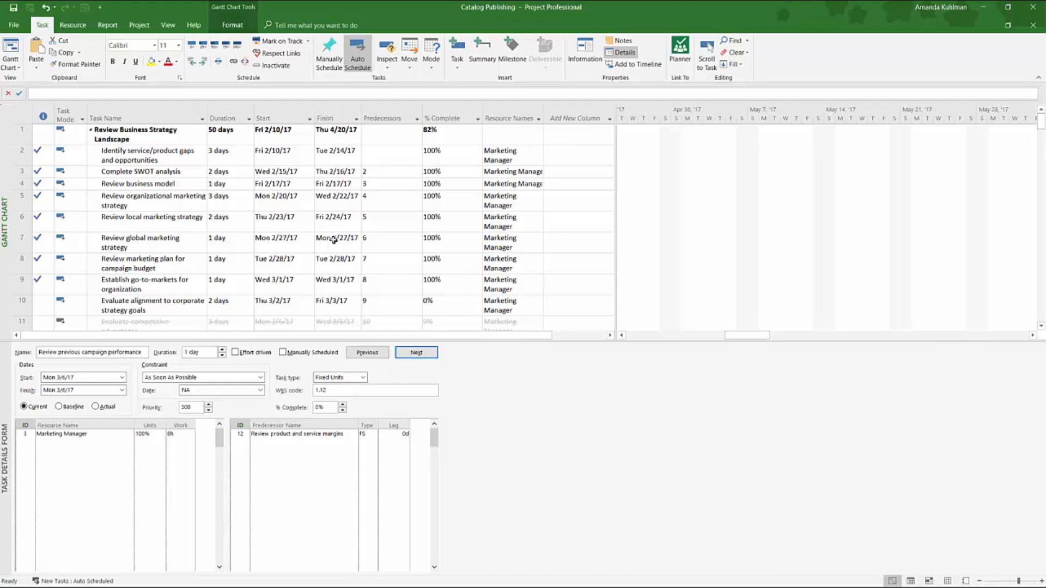
scroll(218, 229, "down", 2)
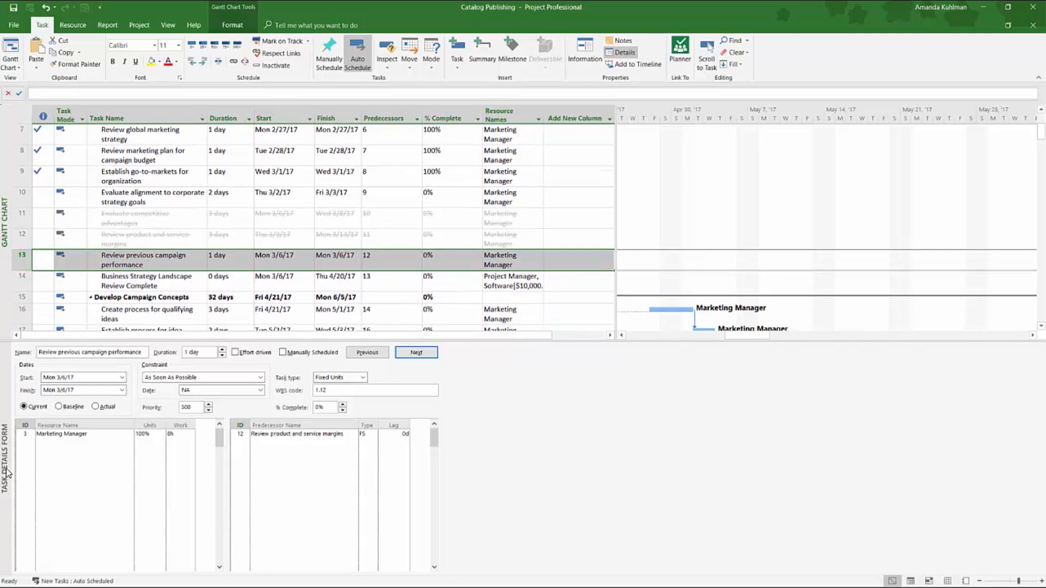
right_click(569, 453)
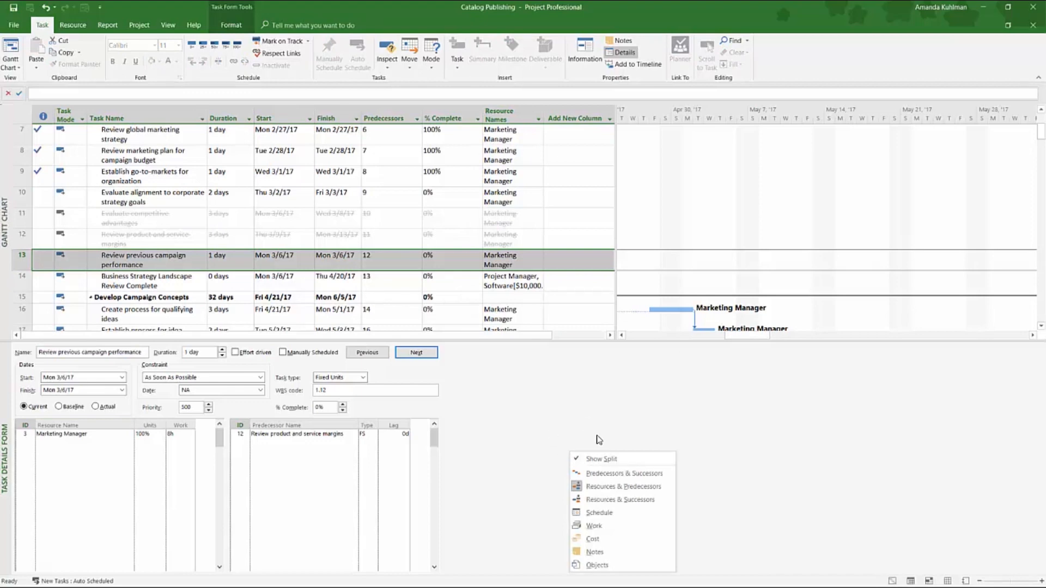
left_click(665, 526)
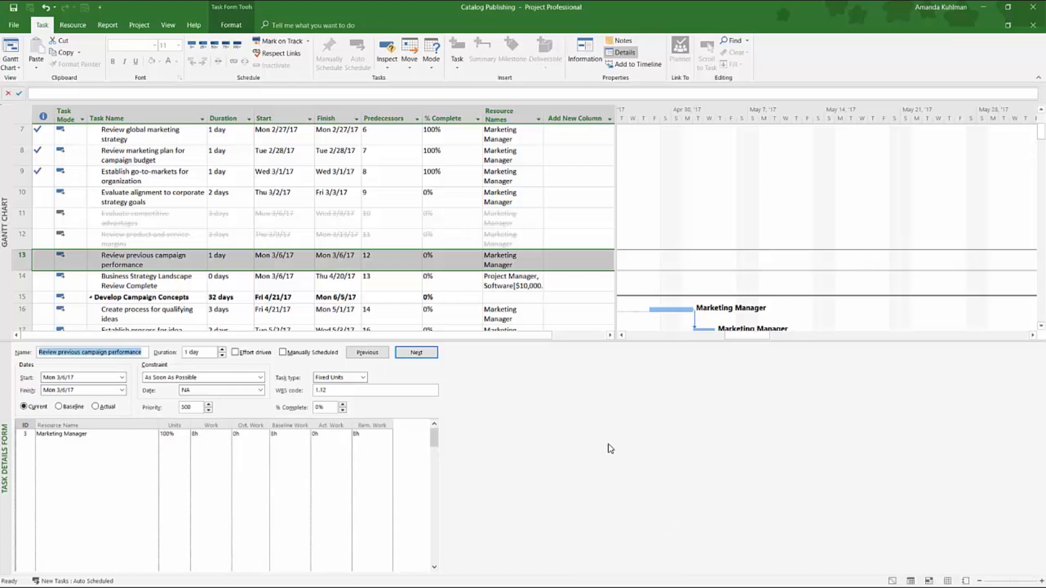
right_click(533, 417)
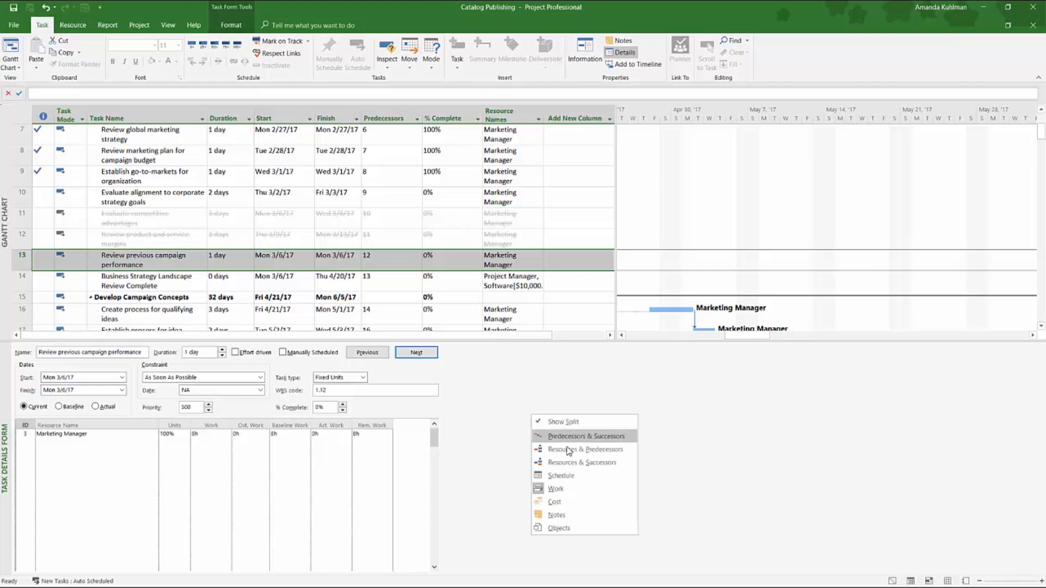
left_click(566, 502)
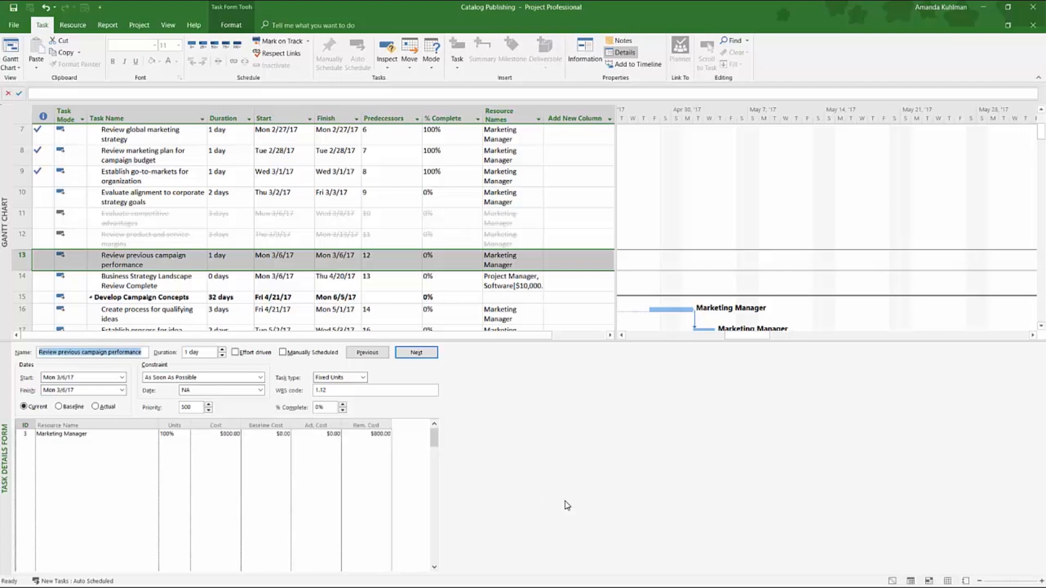
Step: Close the Task Details Form split so that only the Gantt Chart view of the schedule is shown
right_click(544, 409)
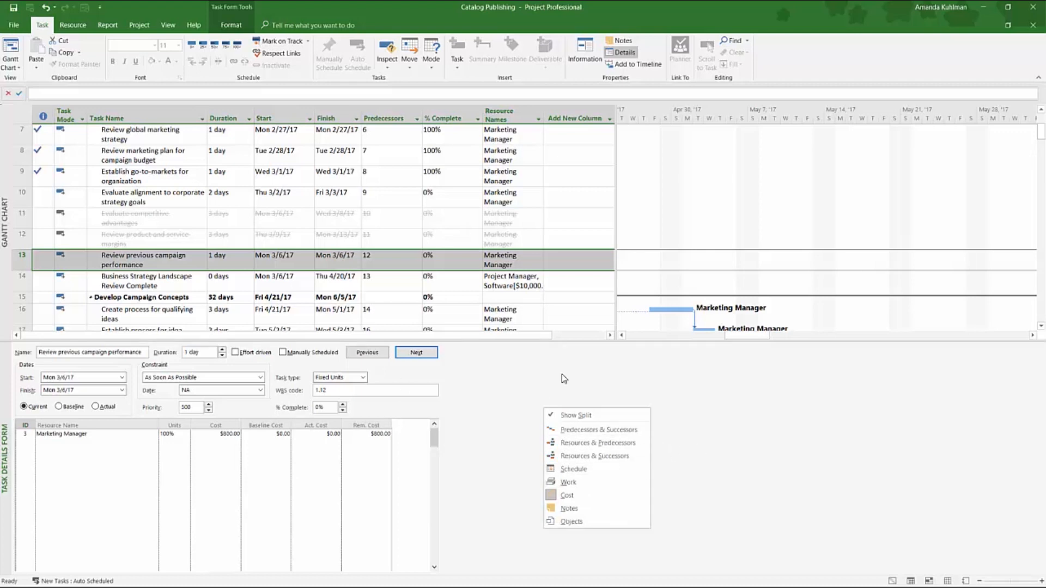
left_click(630, 365)
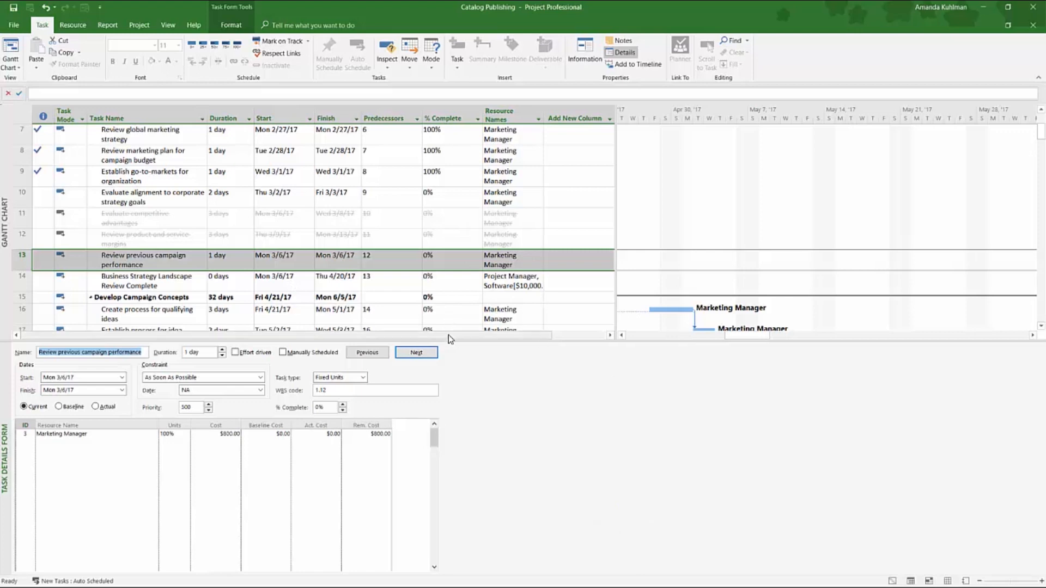
right_click(546, 395)
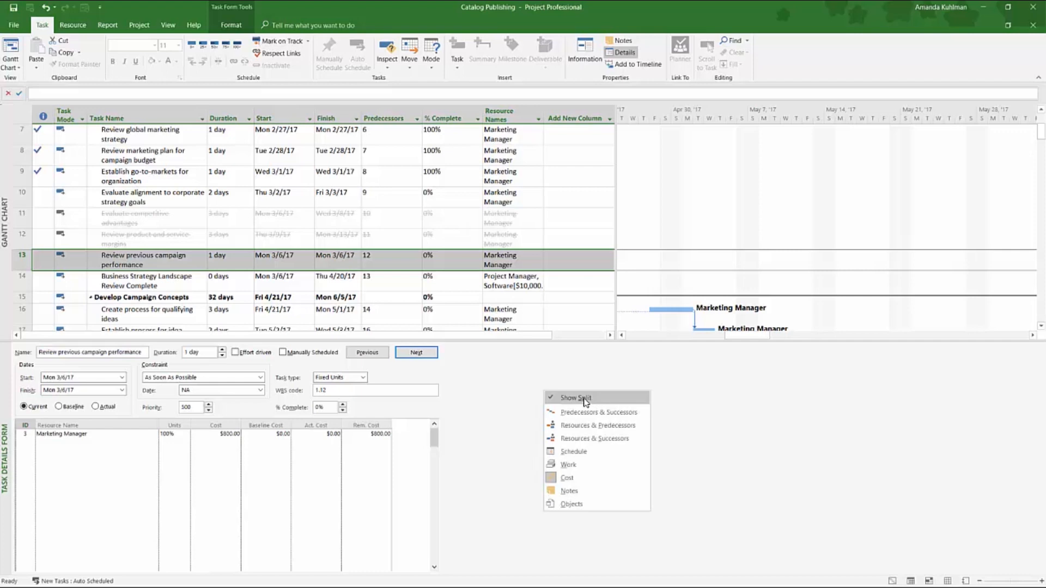
left_click(586, 403)
left_click(634, 52)
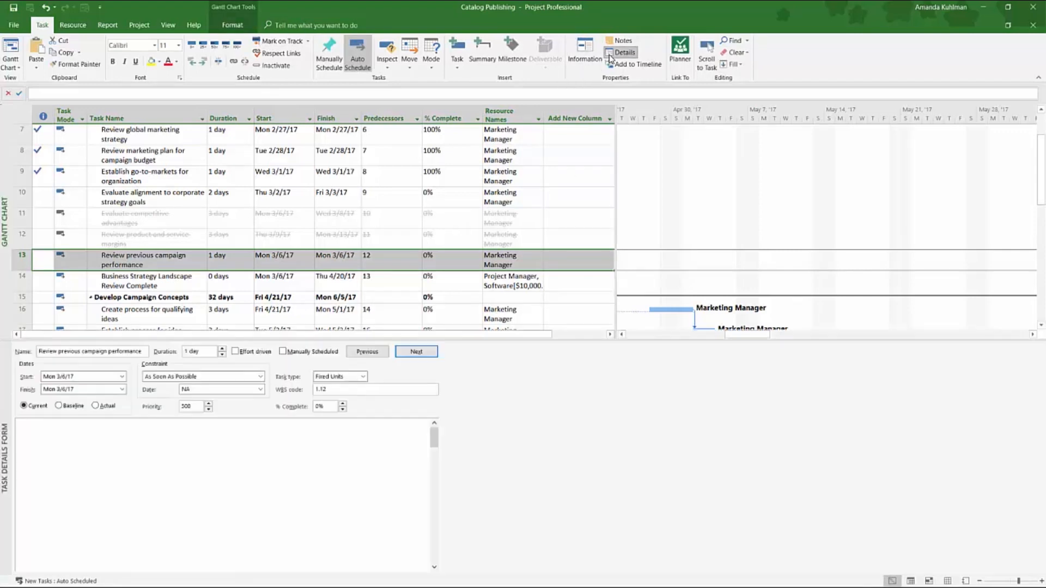
left_click(634, 52)
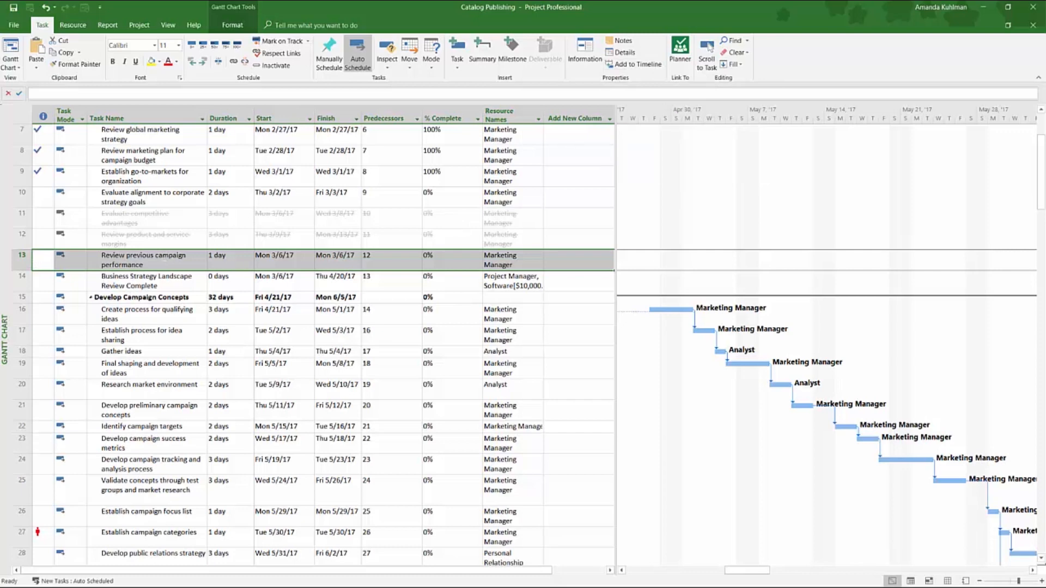
Step: Add task 14, "Business Strategy Landscape Review Complete", to the project timeline
left_click(22, 281)
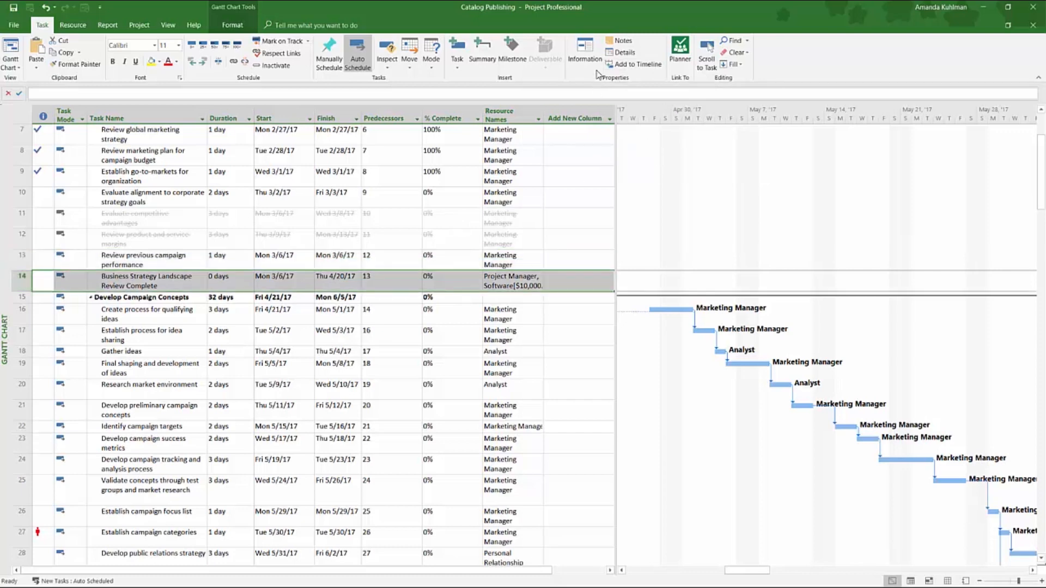
left_click(624, 64)
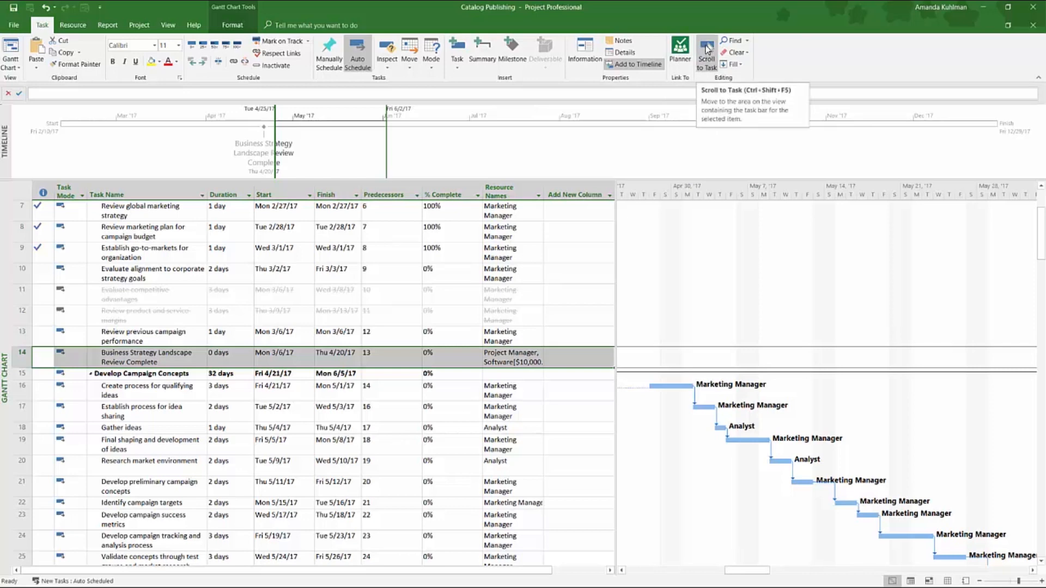
Step: Bring the Gantt chart to the bar area of task 34, "Campaign Concepts Complete", with Scroll to Task
scroll(137, 475, "down", 6)
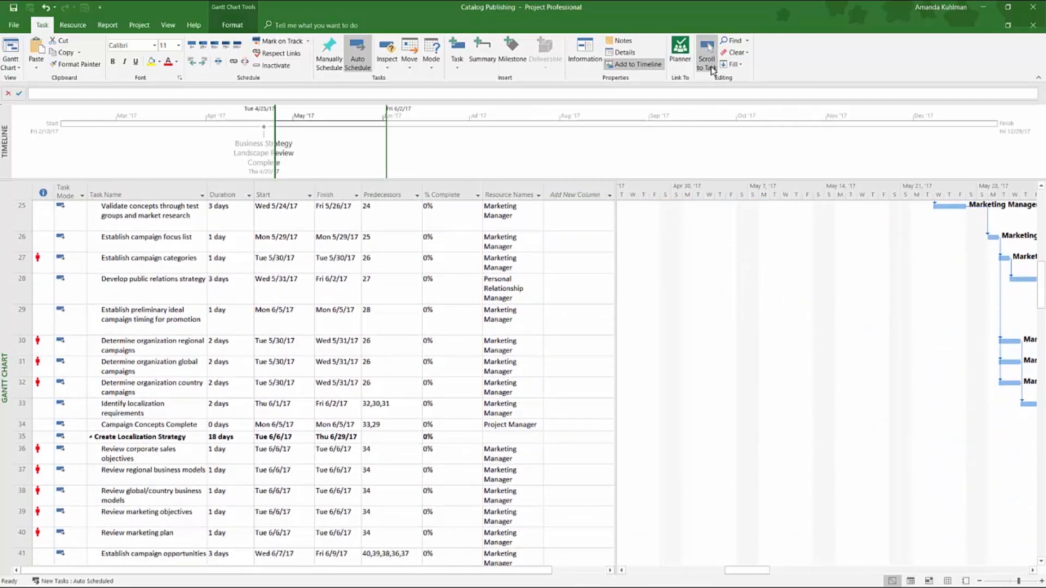
left_click(125, 425)
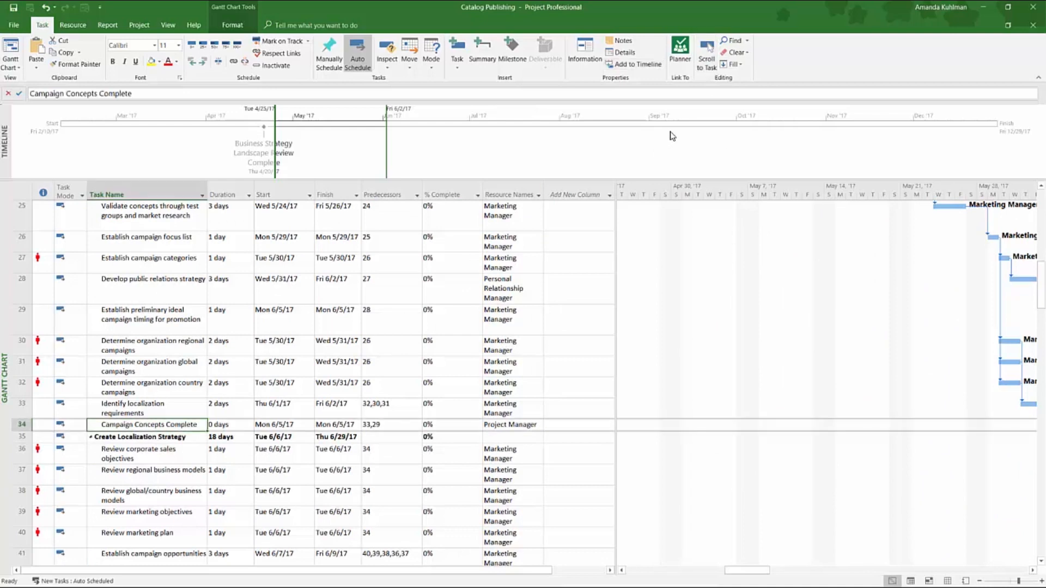
left_click(707, 61)
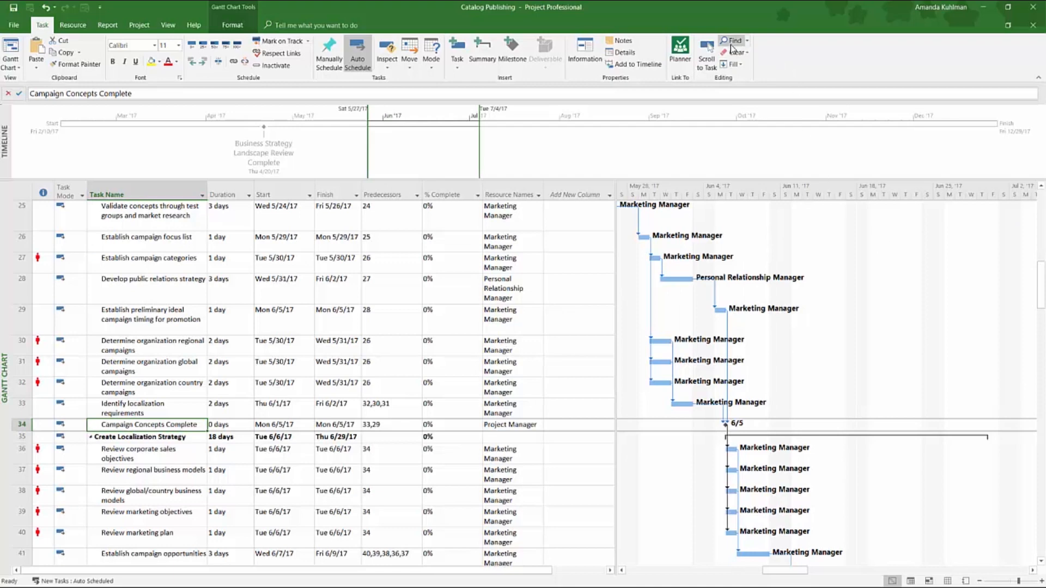
left_click(747, 43)
left_click(756, 47)
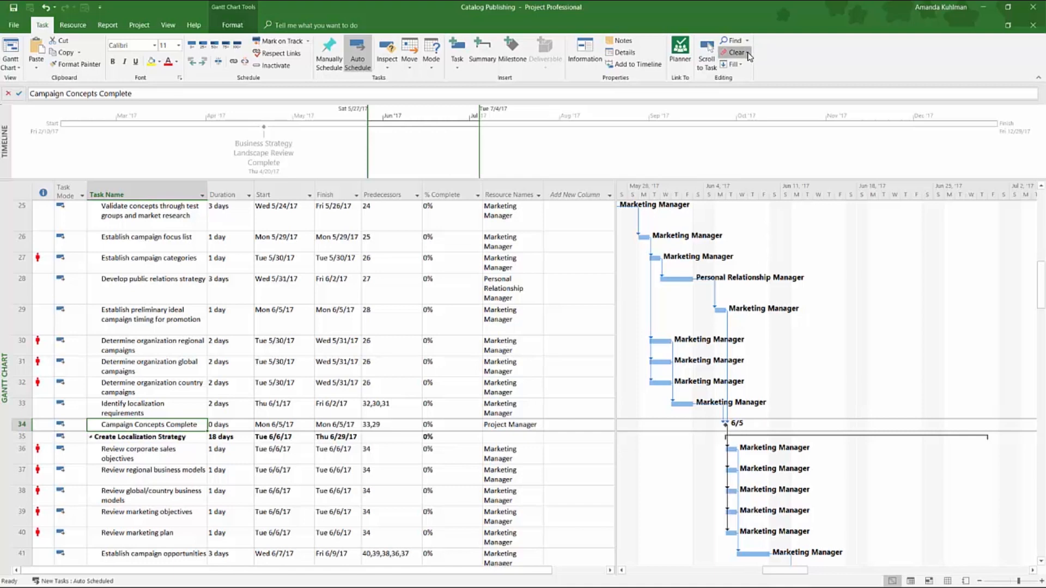
left_click(748, 53)
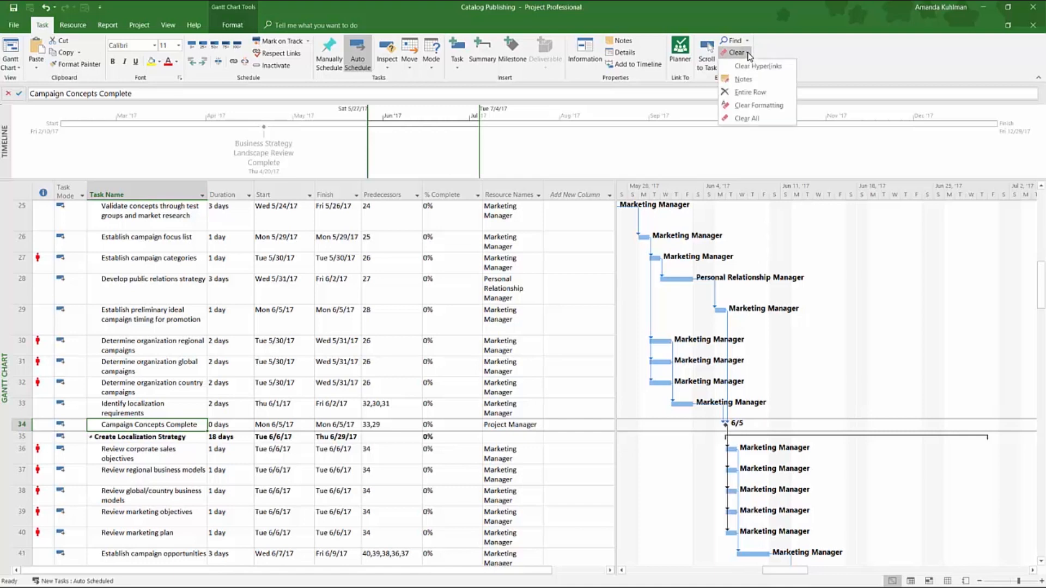
left_click(760, 54)
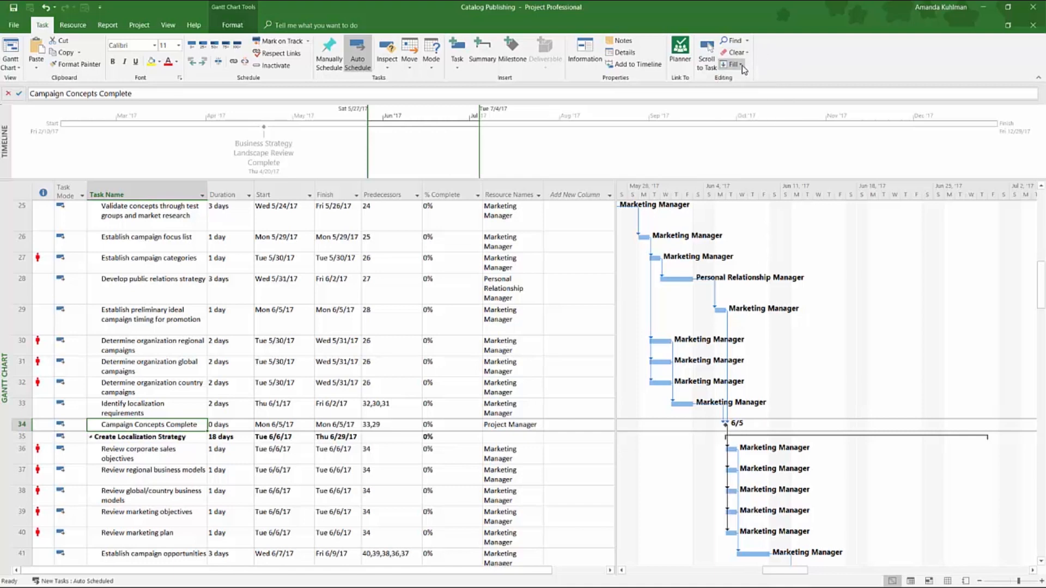
left_click(743, 69)
left_click(736, 70)
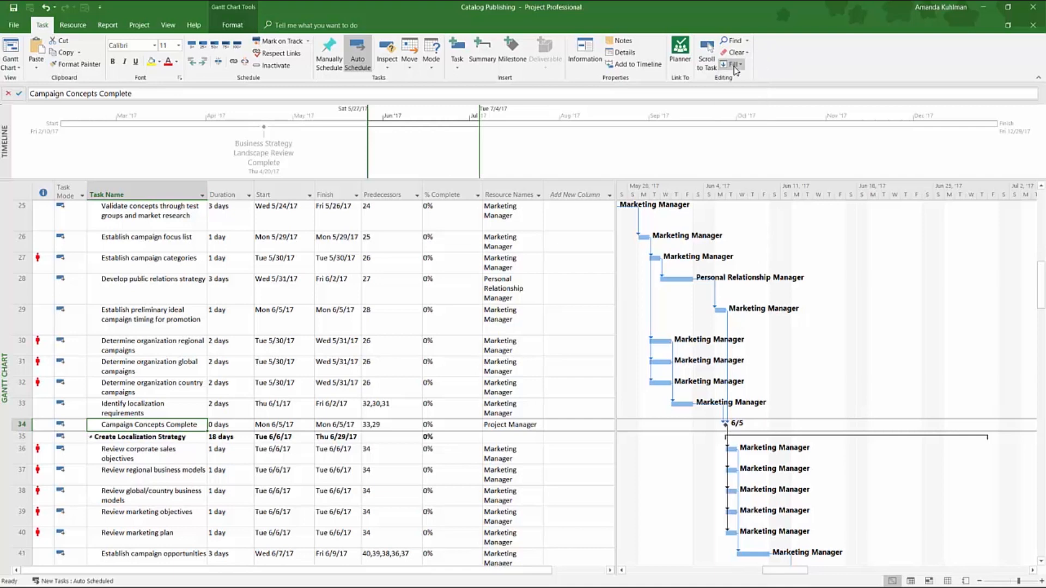